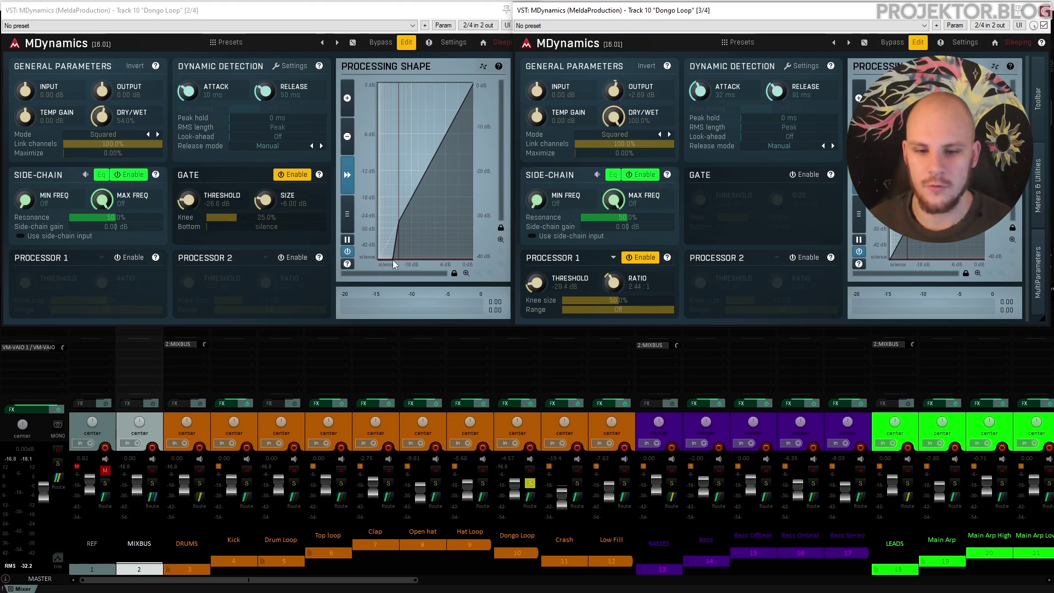
# Step: Zoom the first MDynamics processing shape graph in on the low-level range around the gate threshold
pyautogui.click(466, 273)
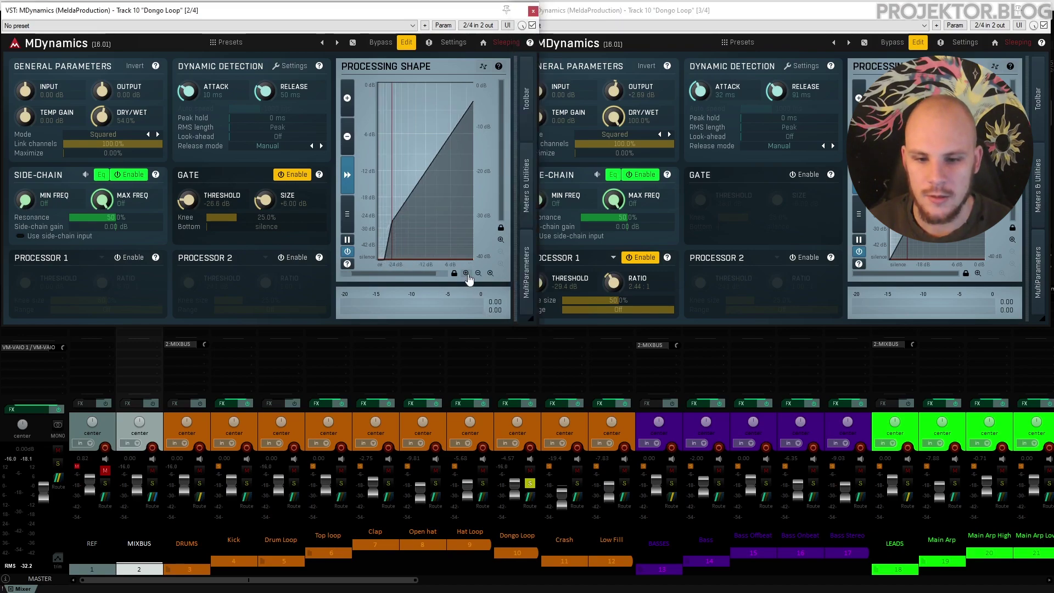
pyautogui.click(466, 273)
pyautogui.moveTo(407, 276); pyautogui.dragTo(364, 276)
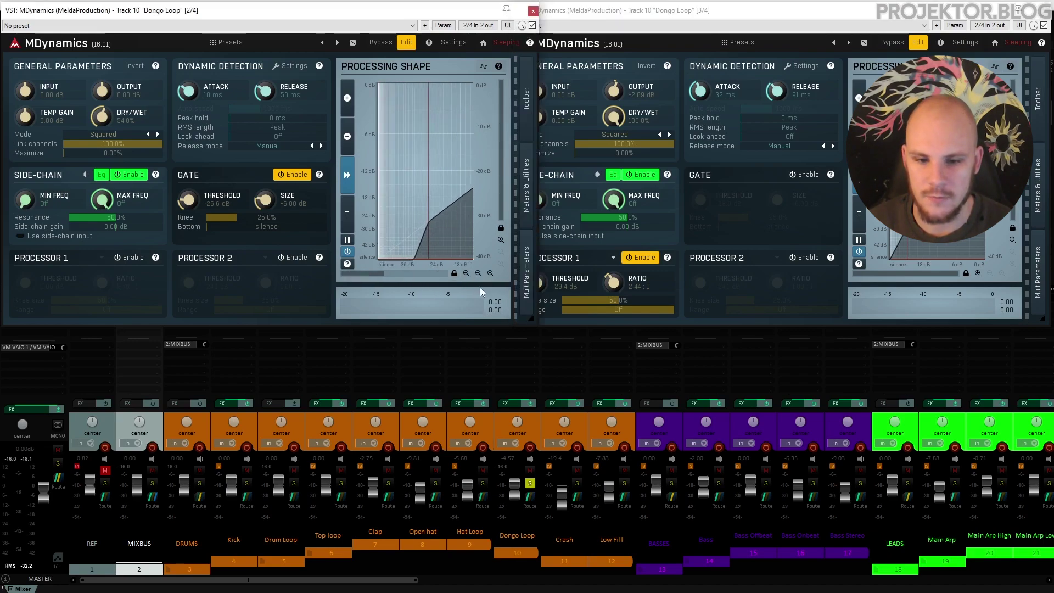
pyautogui.scroll(2, 430, 264)
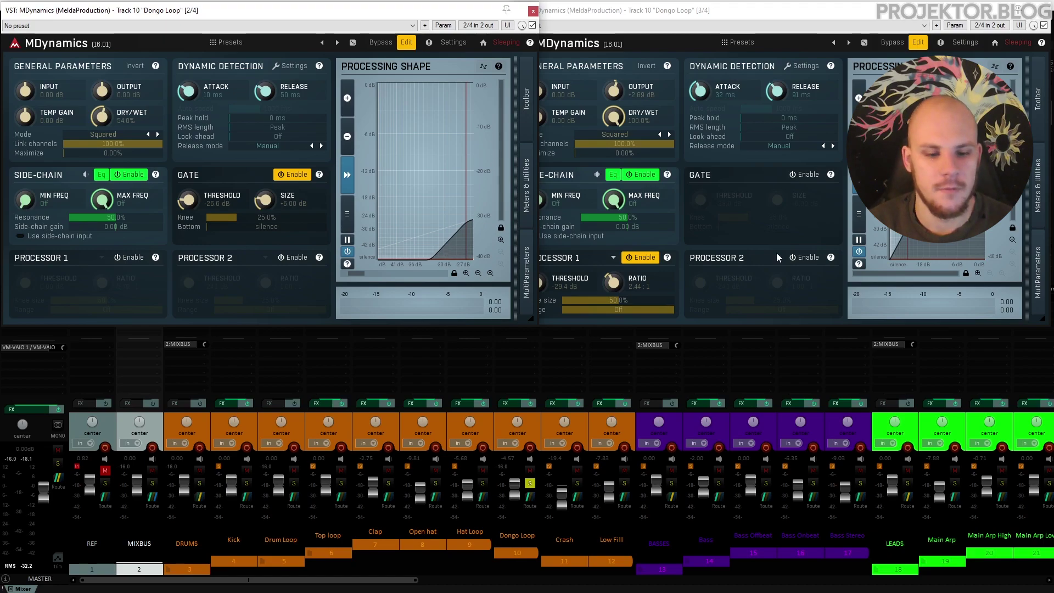
# Step: Close the second MDynamics window and bypass that plugin on the Dongo Loop track, keeping the gate's window open
pyautogui.click(1040, 11)
pyautogui.moveTo(380, 17); pyautogui.dragTo(832, 41)
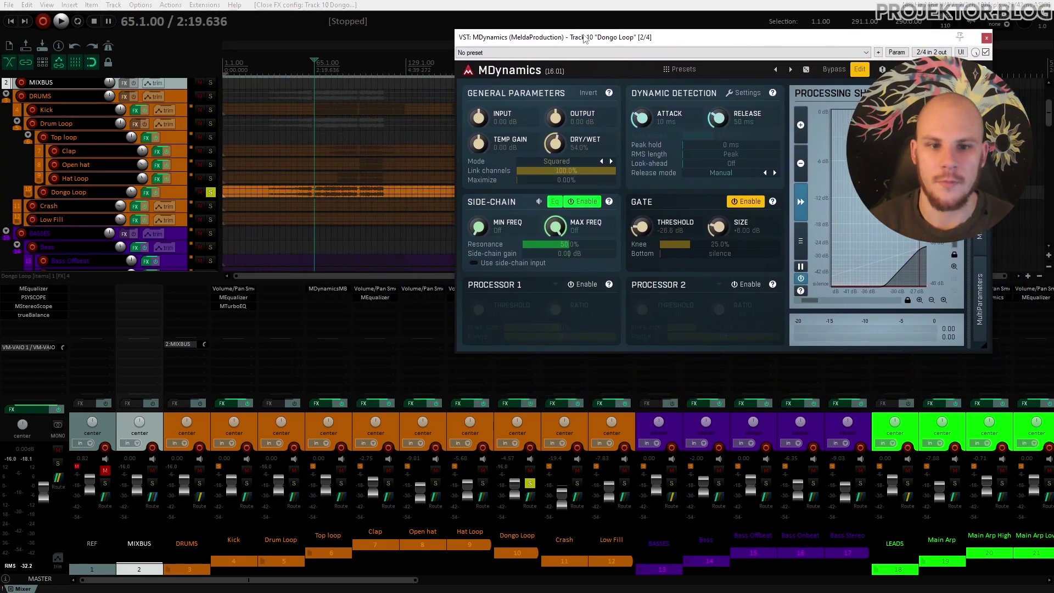
pyautogui.moveTo(586, 38); pyautogui.dragTo(697, 44)
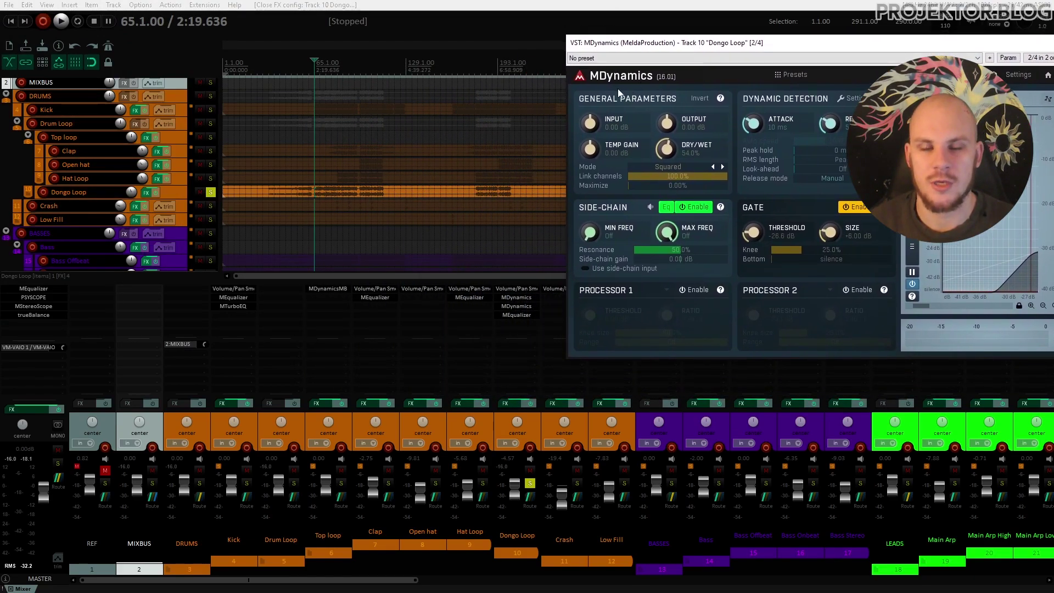
pyautogui.keyDown('shift'); pyautogui.click(525, 307); pyautogui.keyUp('shift')
pyautogui.moveTo(650, 44); pyautogui.dragTo(471, 26)
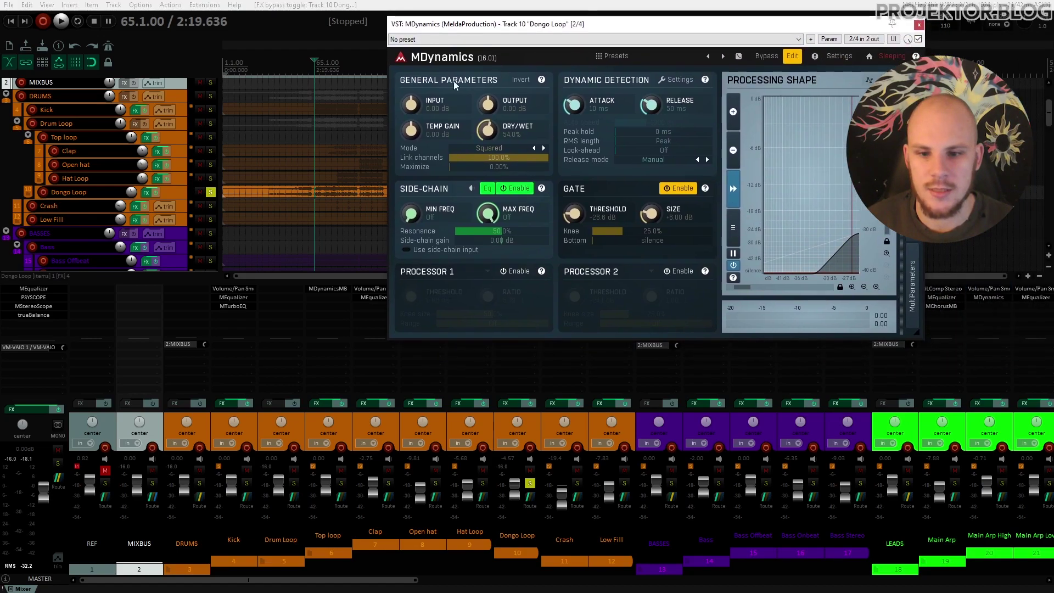
# Step: Select the Dongo Loop item and start playback with the MDynamics gate window in view
pyautogui.click(308, 192)
pyautogui.moveTo(592, 32); pyautogui.dragTo(427, 83)
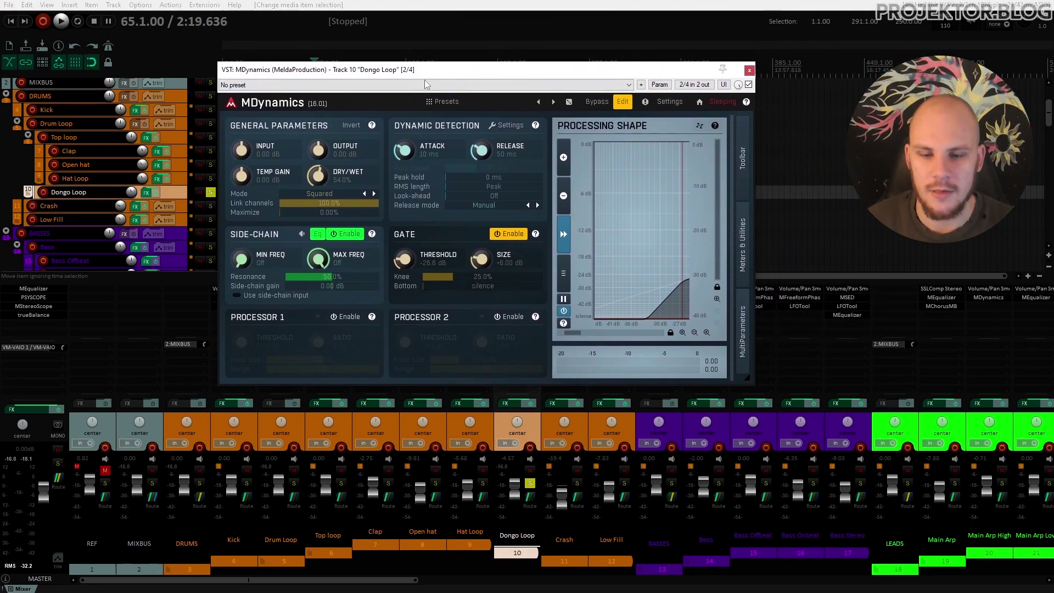
pyautogui.press('space')
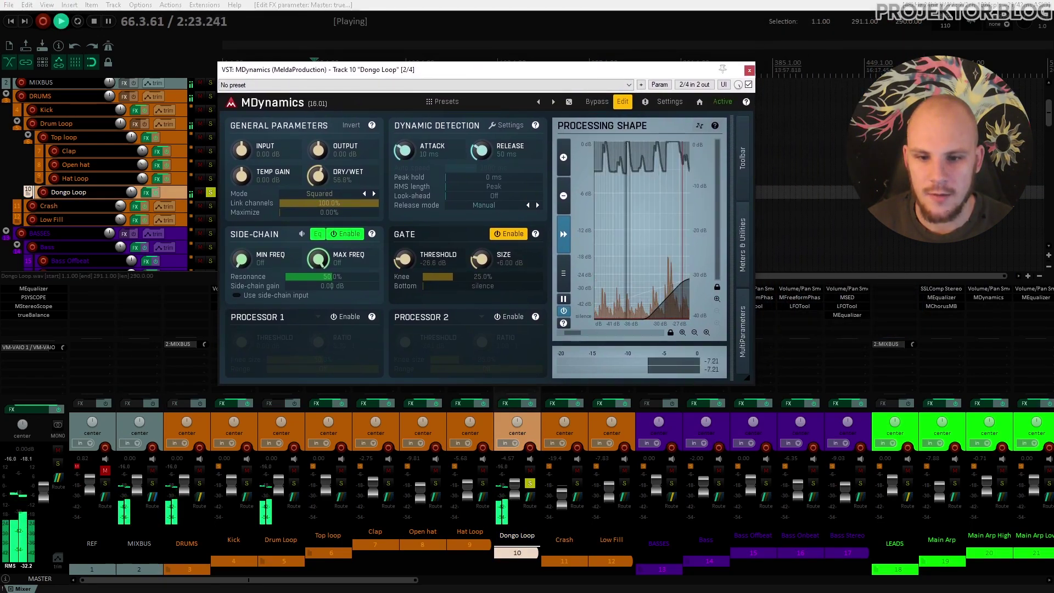
# Step: Compare the gate at 100% dry/wet with about 56% dry/wet while the Dongo Loop plays
pyautogui.moveTo(318, 176); pyautogui.dragTo(319, 162)
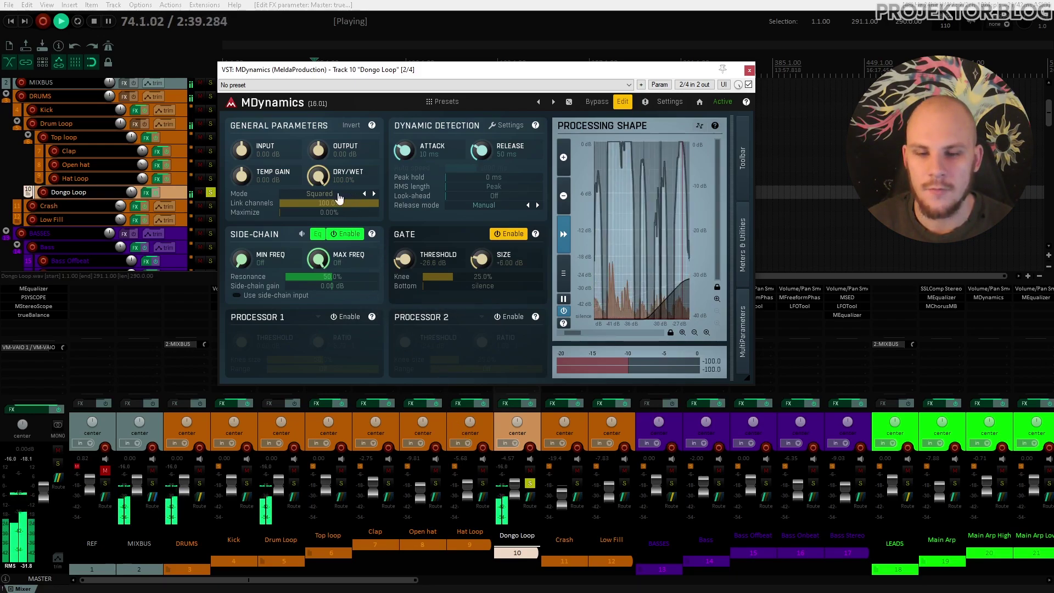
pyautogui.moveTo(331, 178); pyautogui.dragTo(331, 227)
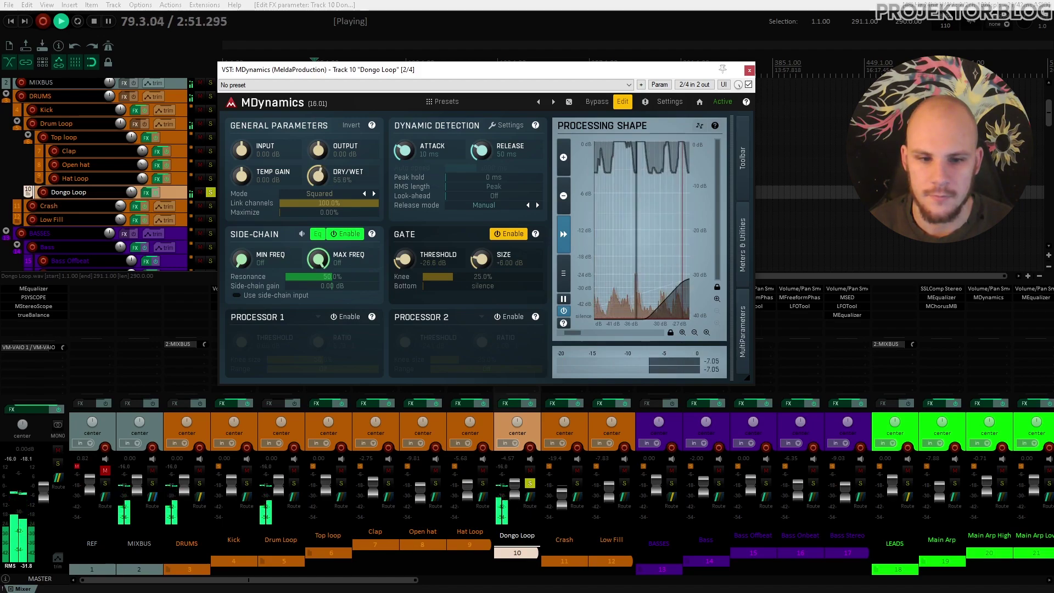
pyautogui.doubleClick(322, 180)
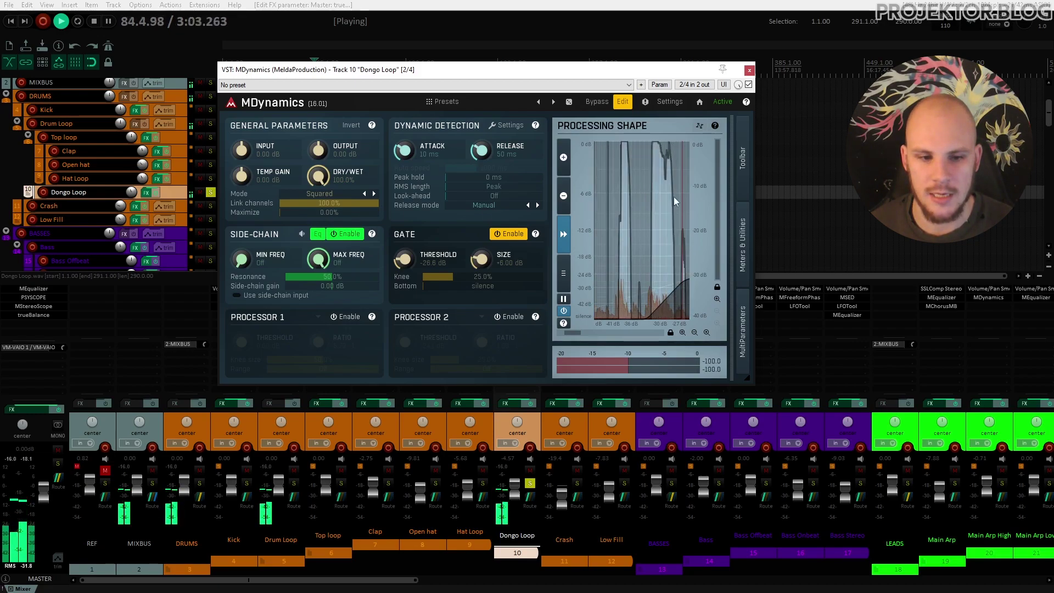
pyautogui.moveTo(338, 183); pyautogui.dragTo(338, 218)
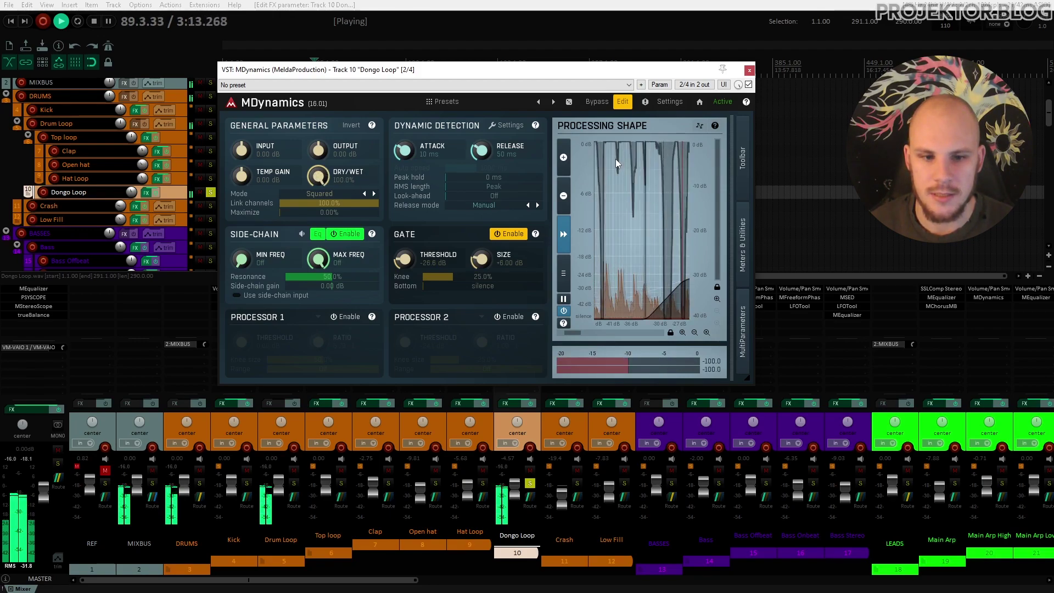
pyautogui.moveTo(324, 179)
pyautogui.mouseDown()
pyautogui.moveTo(324, 209)
pyautogui.moveTo(323, 185)
pyautogui.mouseUp()
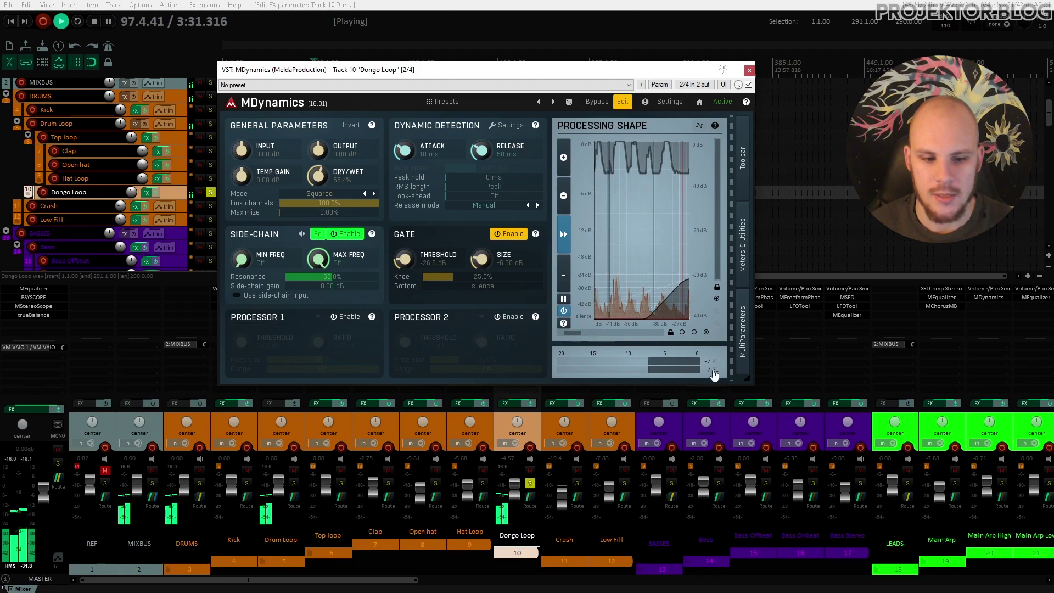
# Step: Set the gate's dry/wet mix to 50% and fine-tune it slightly by ear
pyautogui.doubleClick(320, 175)
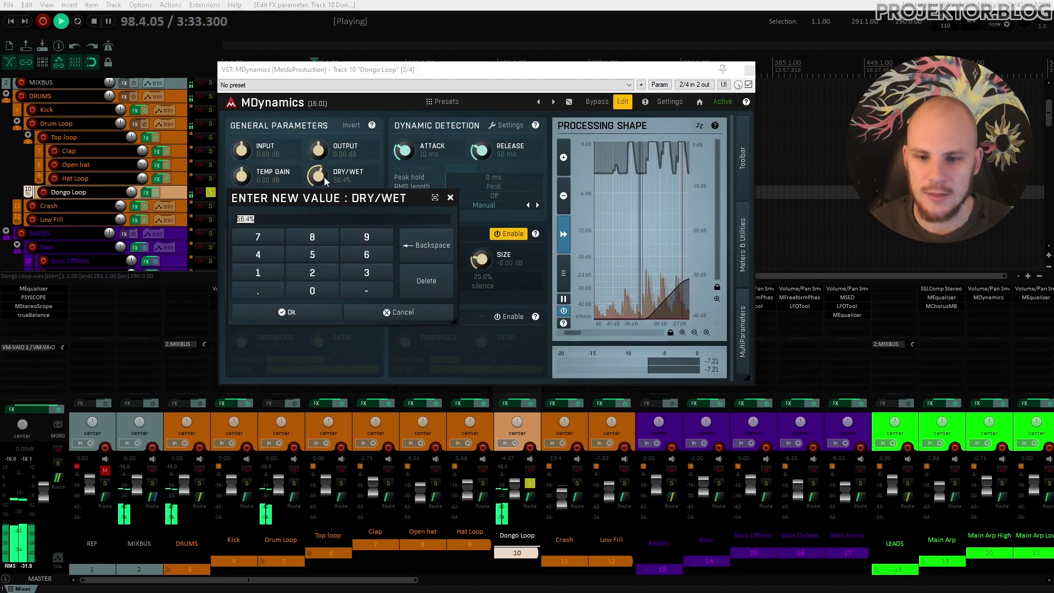
pyautogui.write('50')
pyautogui.press('Return')
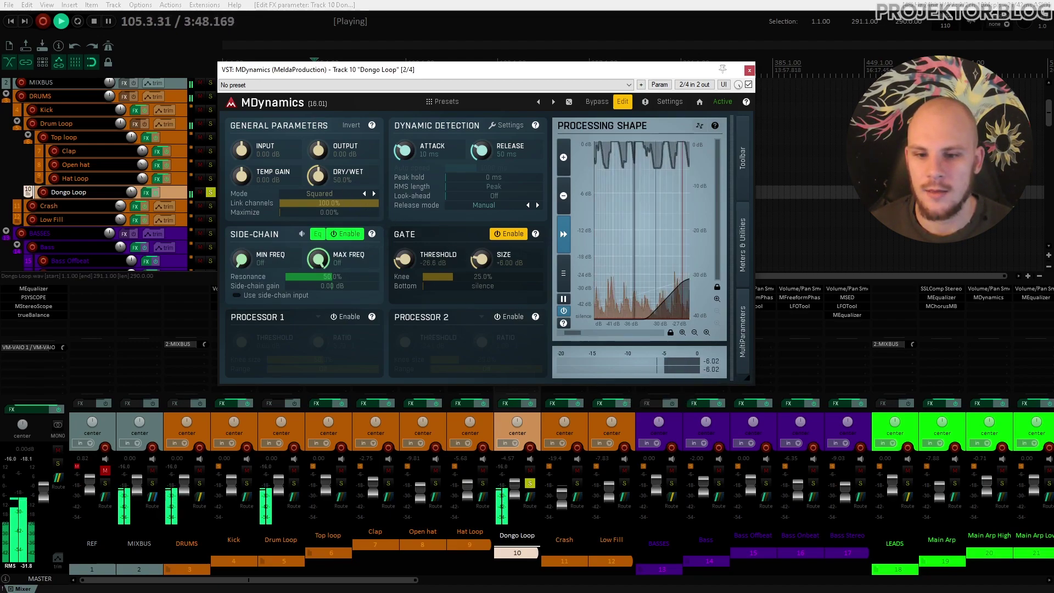
pyautogui.moveTo(316, 175)
pyautogui.mouseDown()
pyautogui.moveTo(317, 189)
pyautogui.moveTo(317, 152)
pyautogui.moveTo(317, 172)
pyautogui.mouseUp()
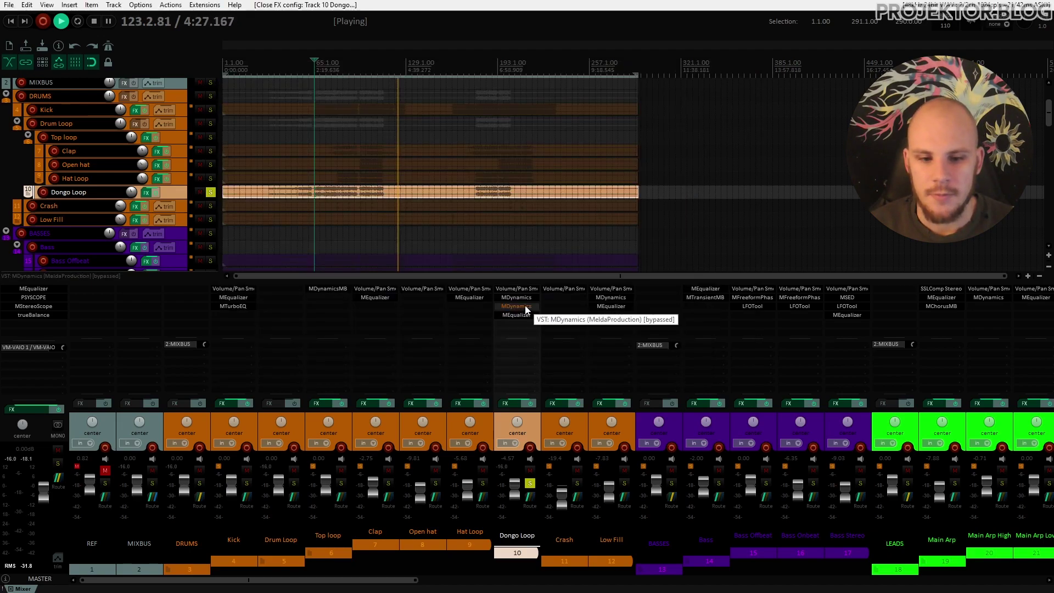
# Step: Re-enable the second MDynamics on the Dongo Loop track and open its window over the arrangement
pyautogui.click(525, 305)
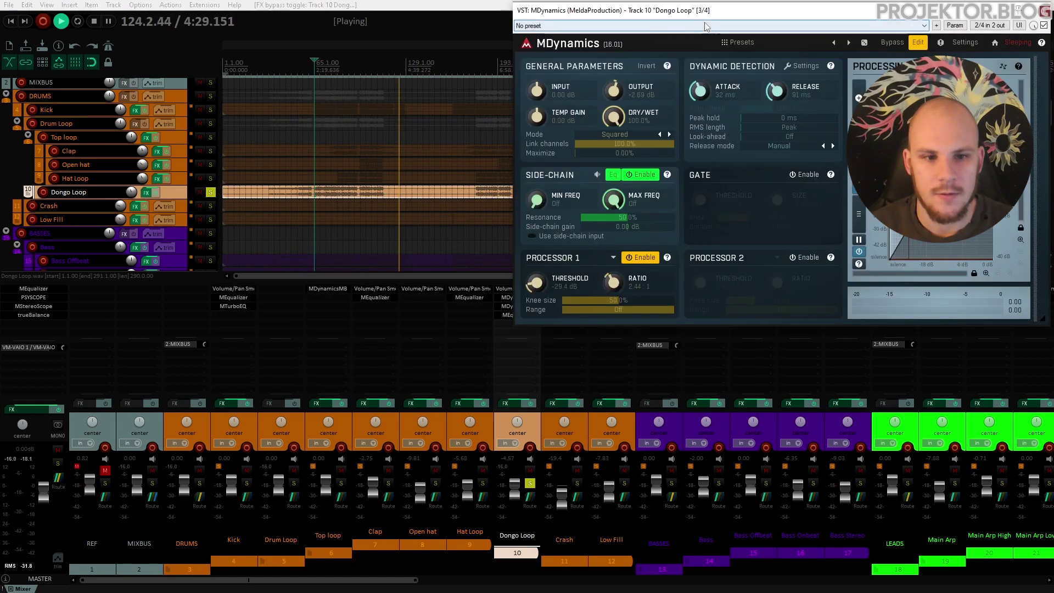
pyautogui.moveTo(705, 11); pyautogui.dragTo(518, 53)
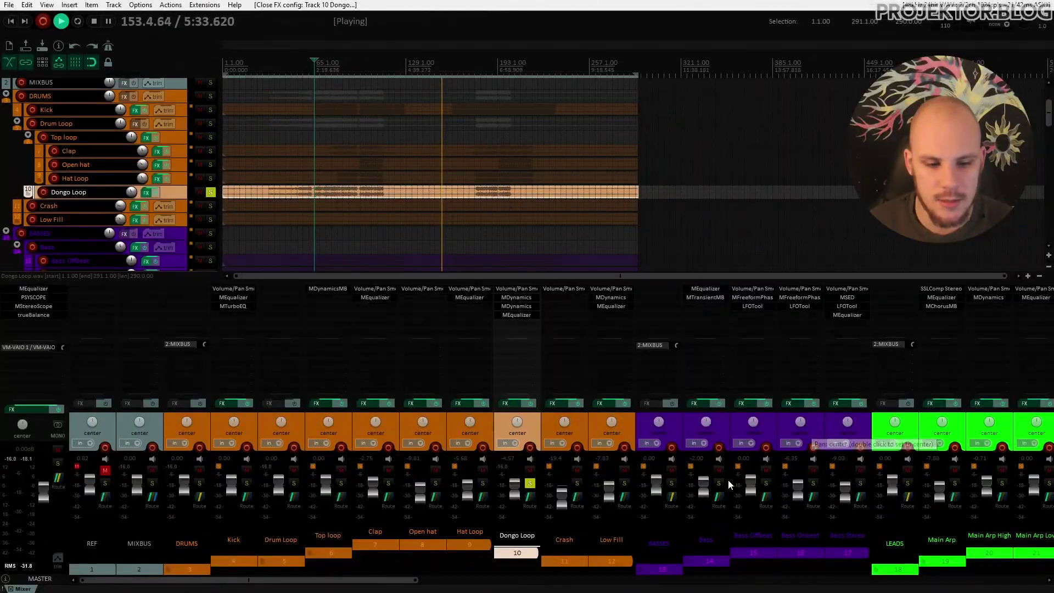
# Step: Look through the Bass, Bass Offbeat and Bass Onbeat tracks and stop playback
pyautogui.click(722, 422)
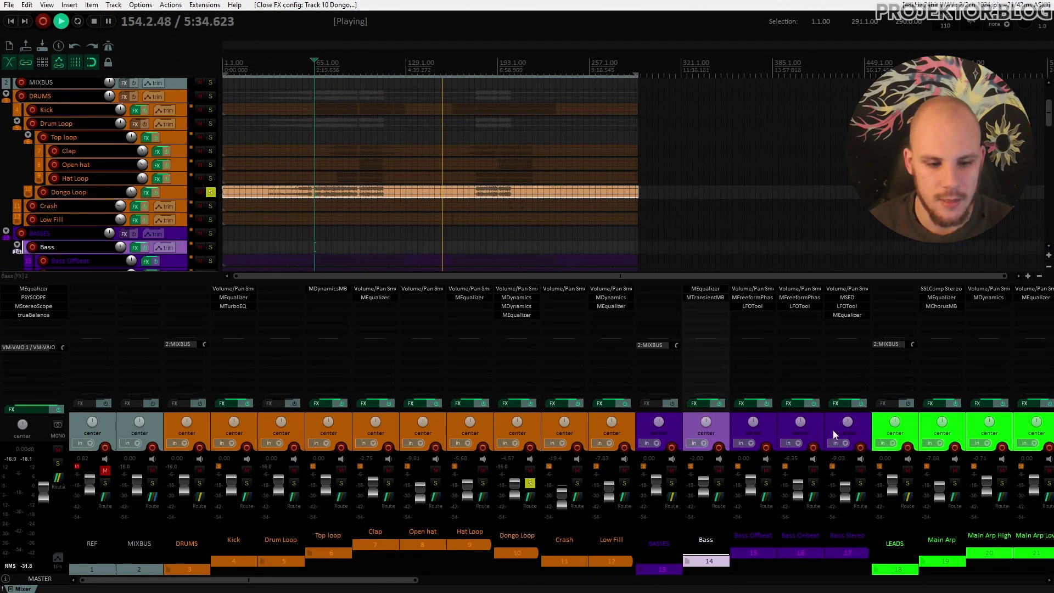
pyautogui.click(769, 420)
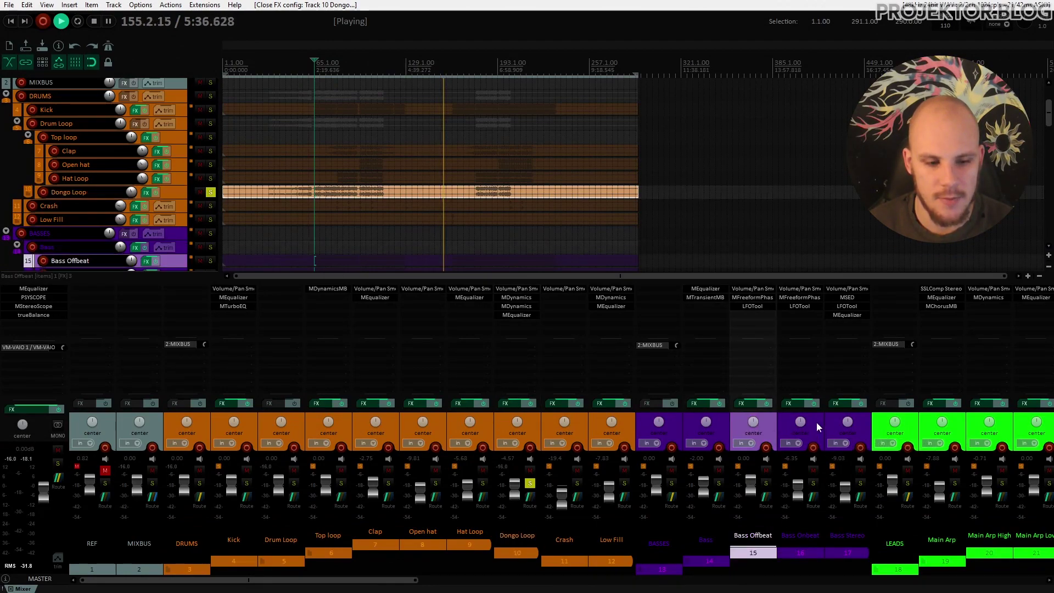
pyautogui.click(816, 423)
pyautogui.scroll(-3, 456, 254)
pyautogui.scroll(-2, 608, 209)
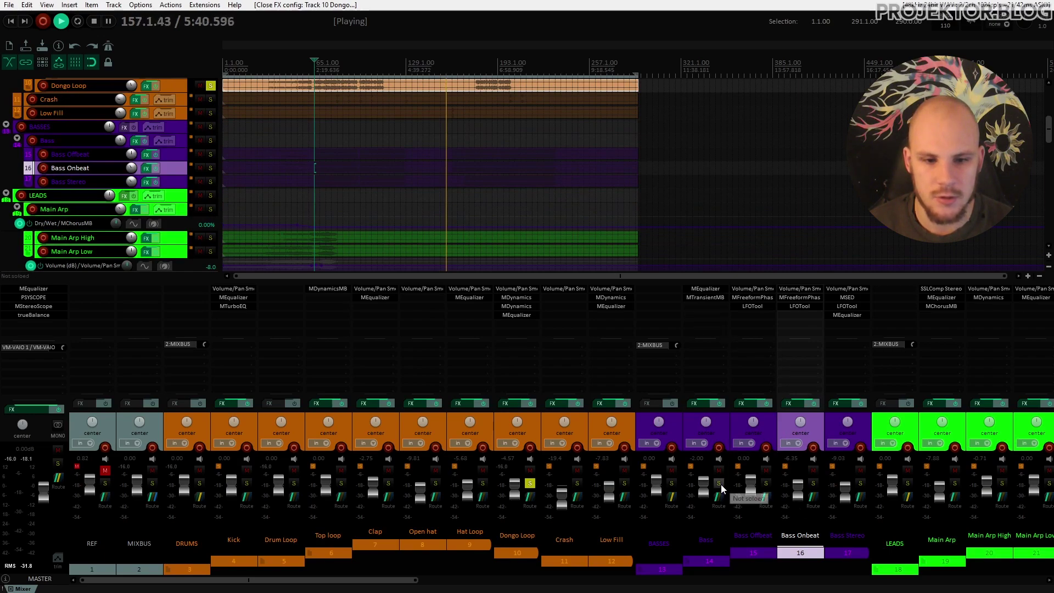
pyautogui.press('space')
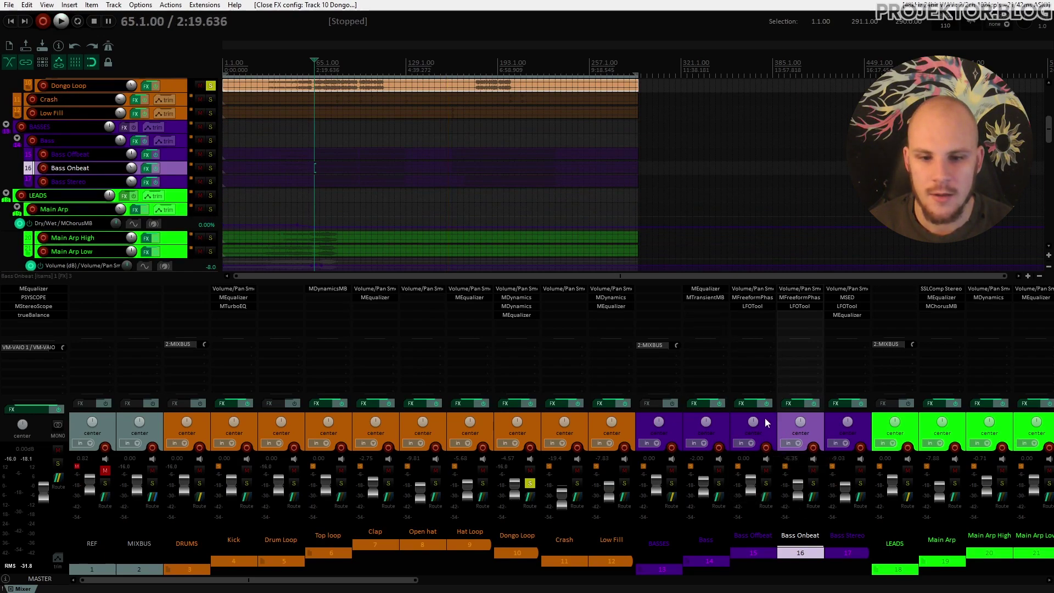
# Step: Examine how the Kick, Bass Onbeat and Bass Offbeat line up by placing the edit cursor at quarter-beat positions between 65.1.25 and 65.2.00
pyautogui.click(767, 419)
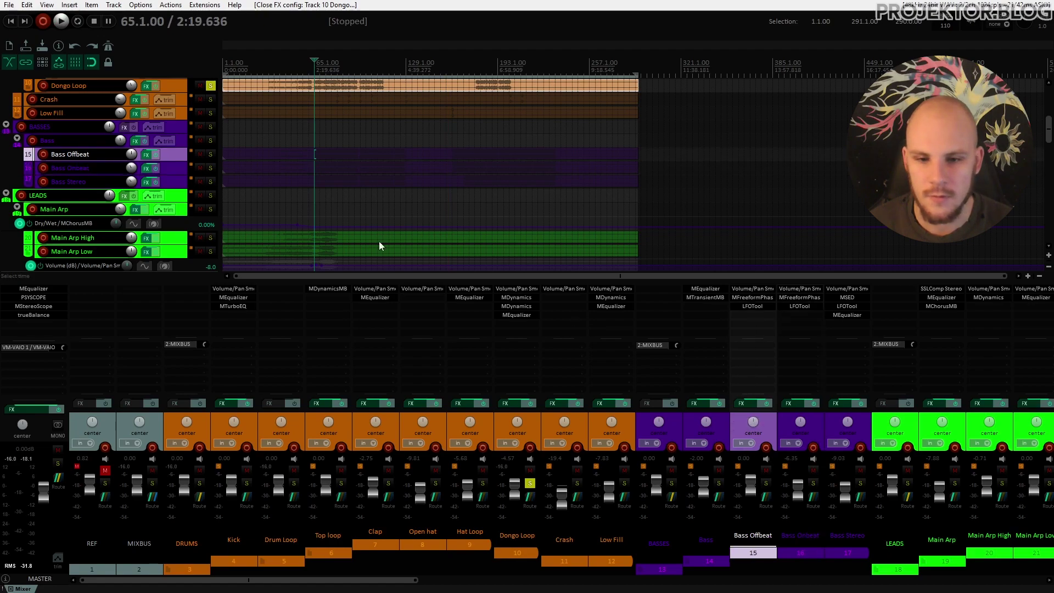
pyautogui.scroll(4, 312, 145)
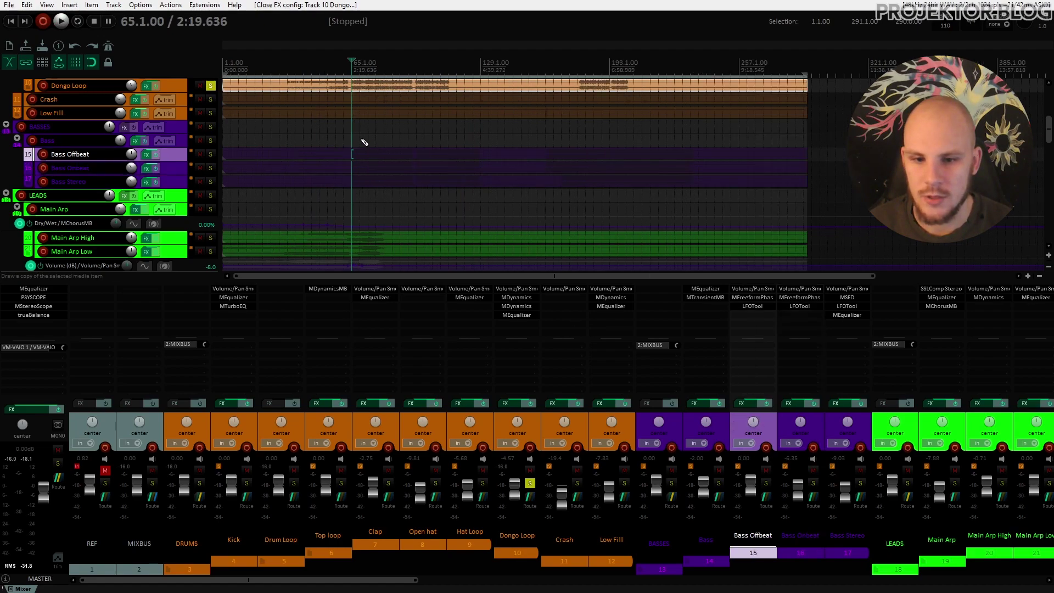
pyautogui.scroll(4, 686, 148)
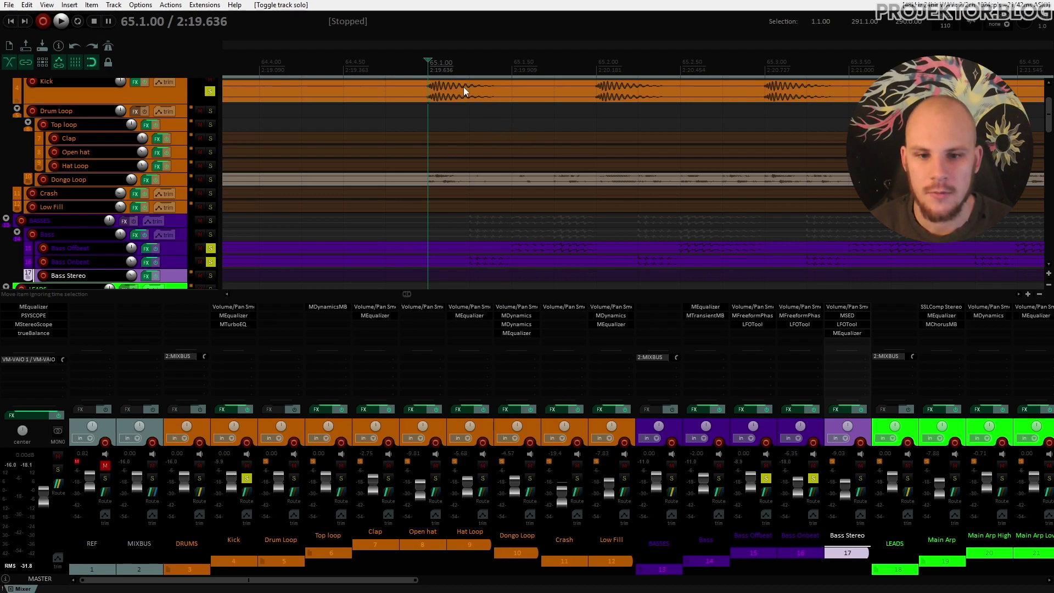
pyautogui.click(512, 94)
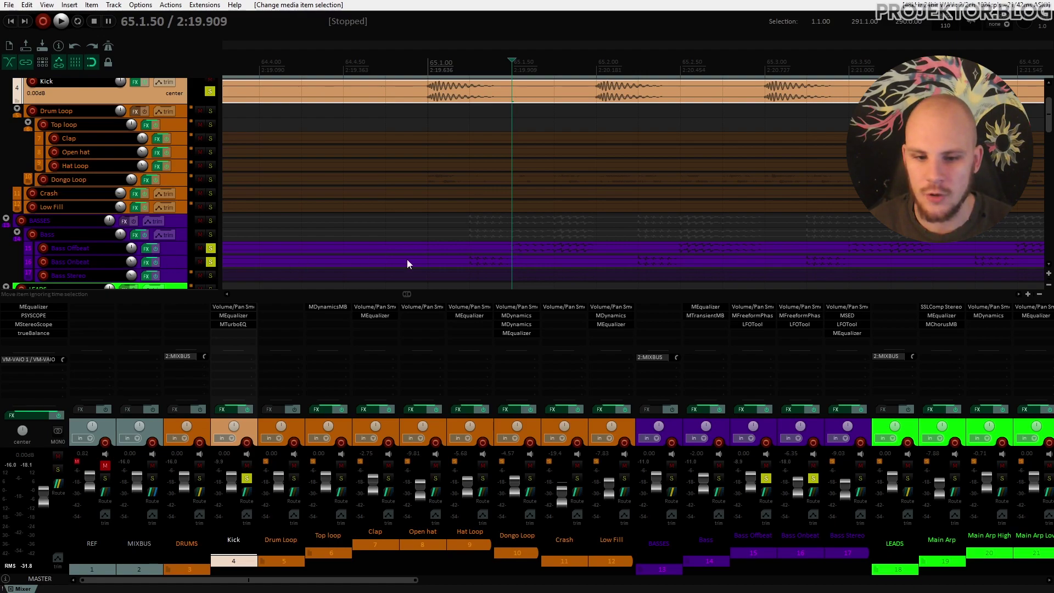
pyautogui.click(469, 262)
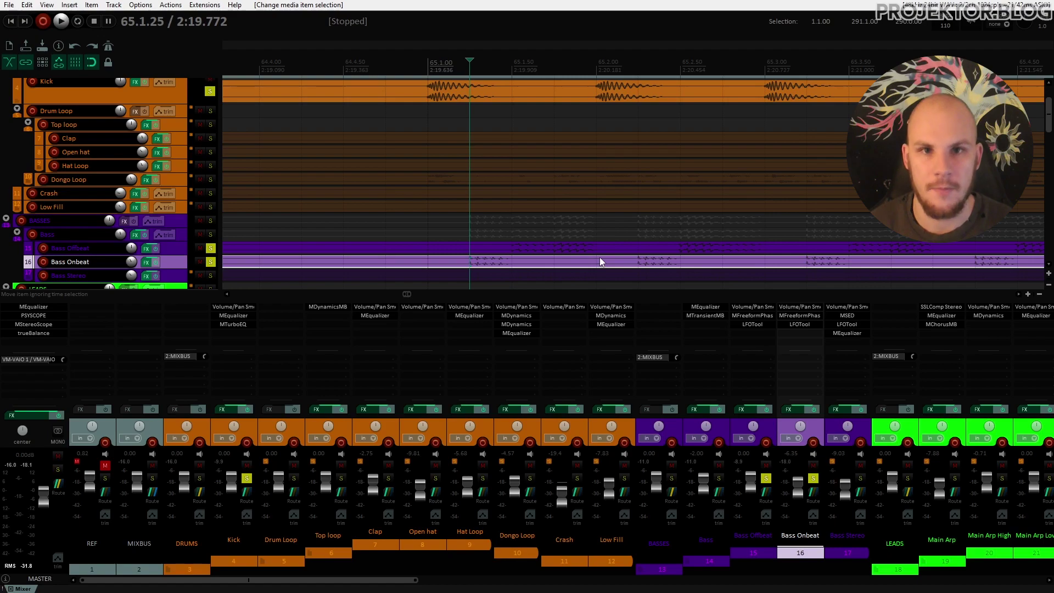
pyautogui.click(512, 260)
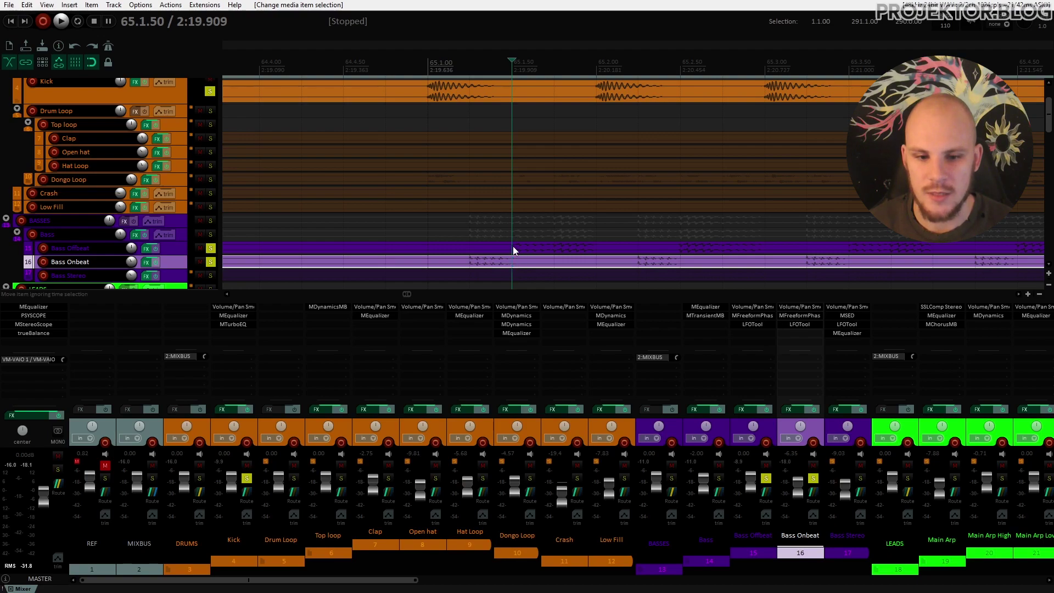
pyautogui.click(514, 249)
pyautogui.click(593, 248)
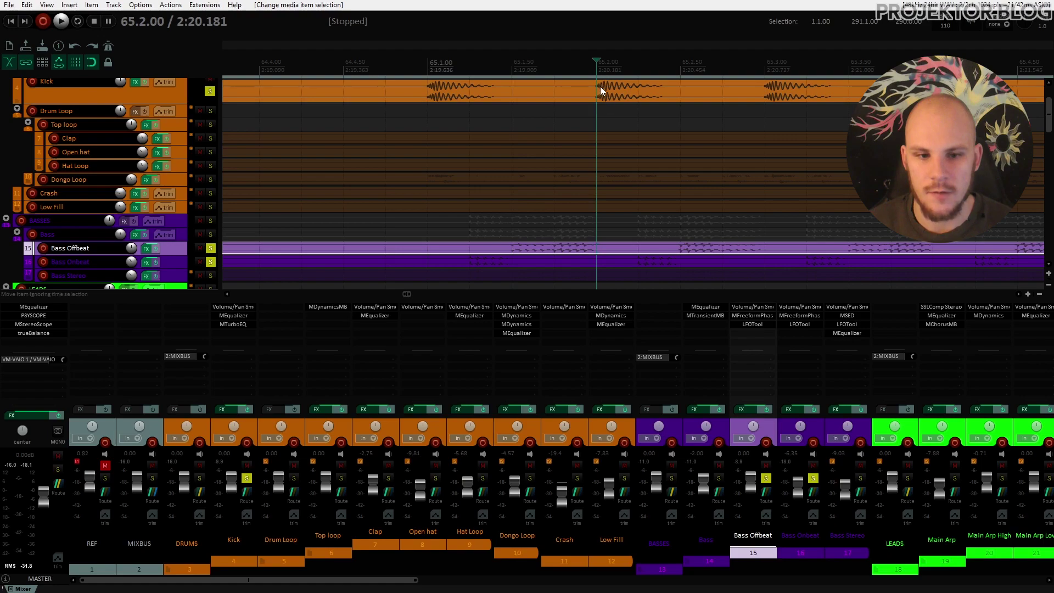
pyautogui.click(553, 246)
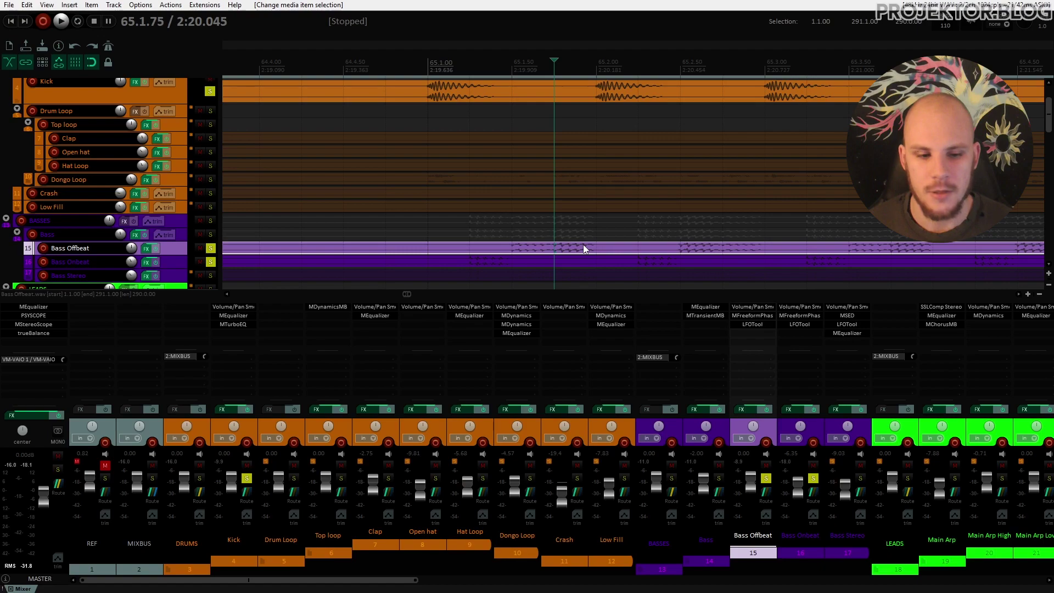
# Step: Open the LFOTool on the Bass Offbeat track, inspect its volume curve and close it
pyautogui.click(753, 324)
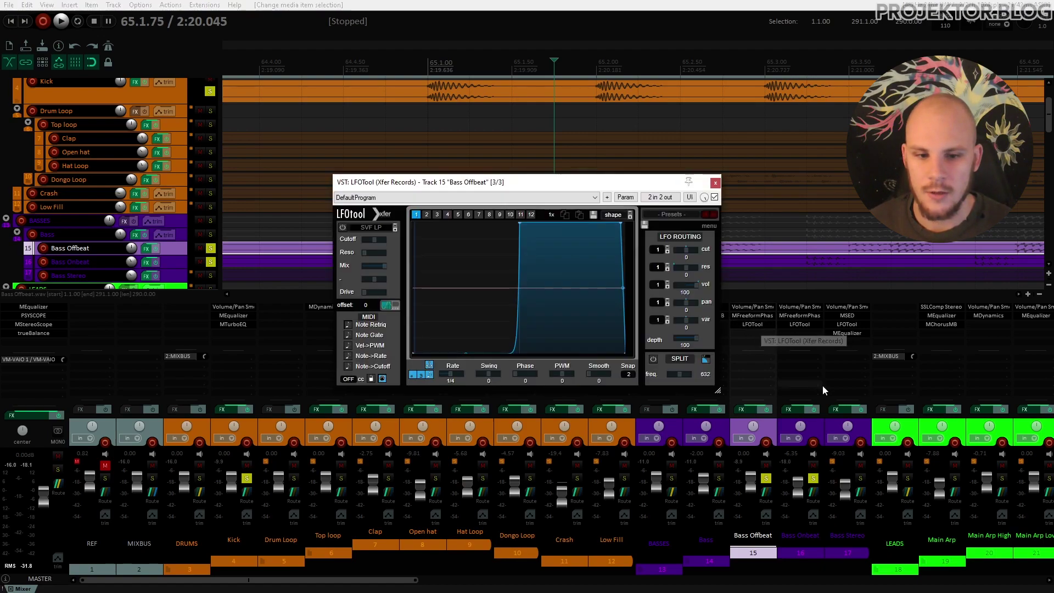
pyautogui.moveTo(542, 181); pyautogui.dragTo(358, 118)
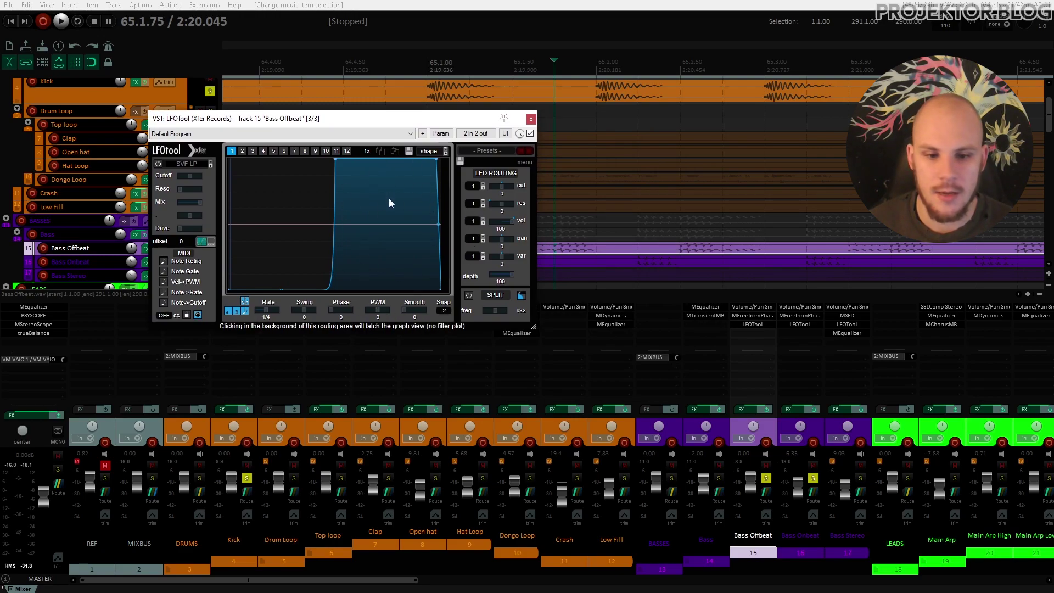
pyautogui.click(531, 120)
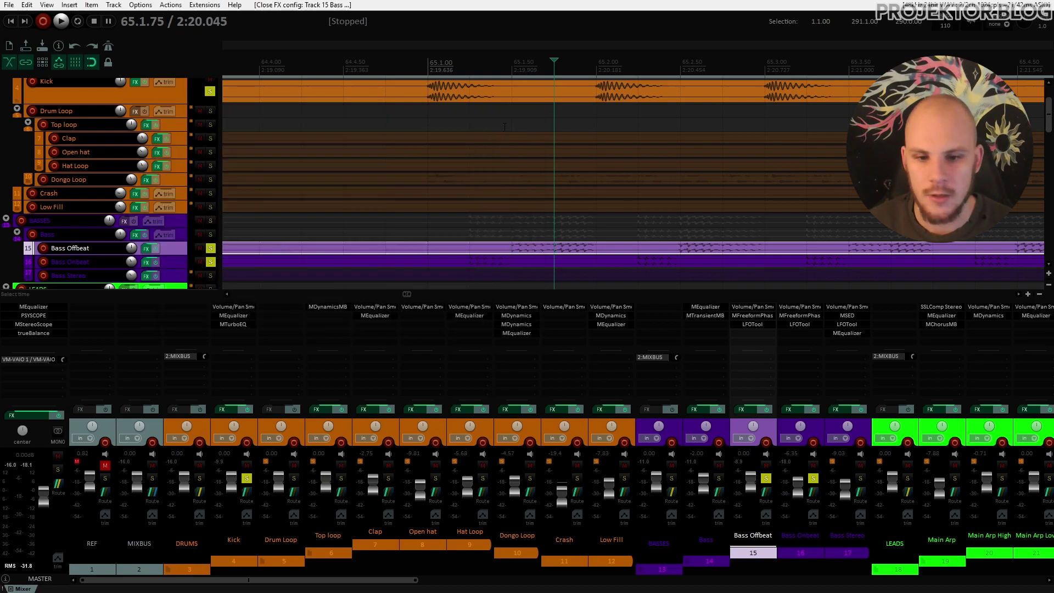
# Step: Play from 65.1.00 with the Bass Offbeat LFOTool open to watch the bass waveform against its volume curve
pyautogui.click(426, 245)
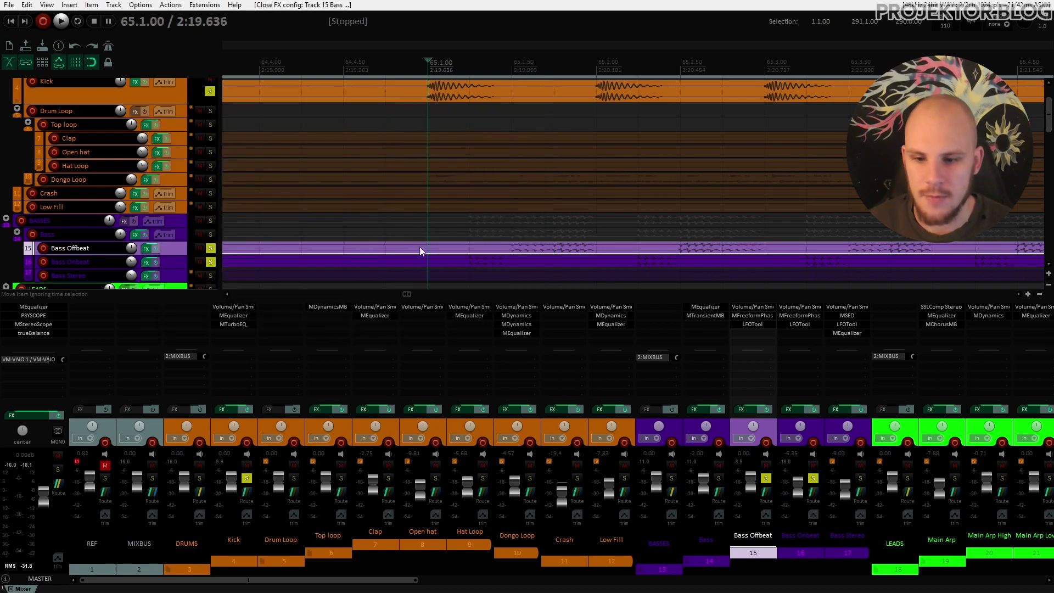
pyautogui.click(765, 328)
pyautogui.press('space')
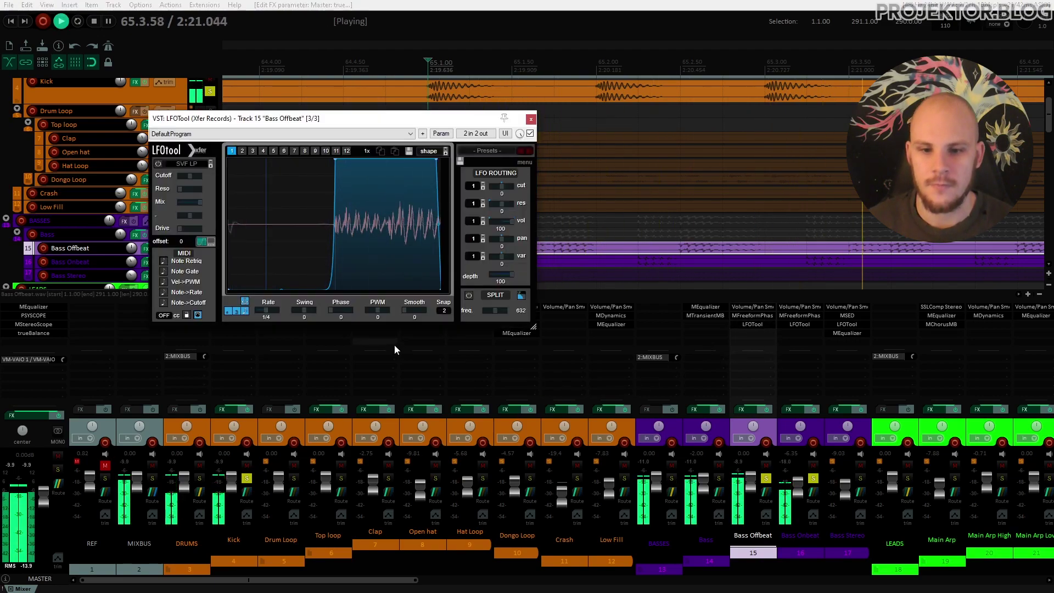
# Step: Stop playback, inspect the volume curve in the Bass Onbeat track's LFOTool and close it
pyautogui.press('space')
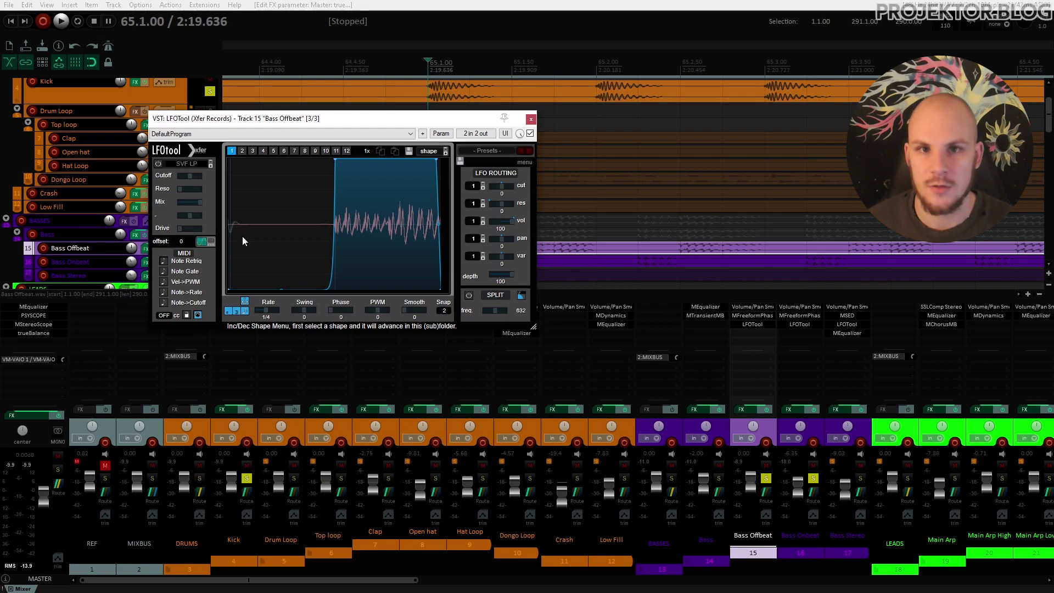
pyautogui.click(815, 427)
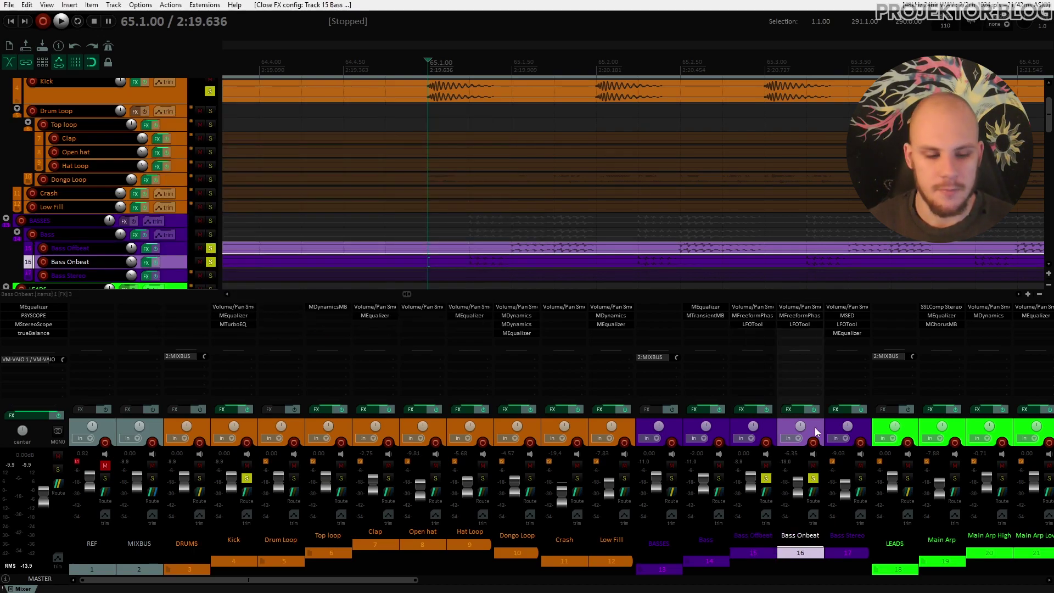
pyautogui.click(800, 325)
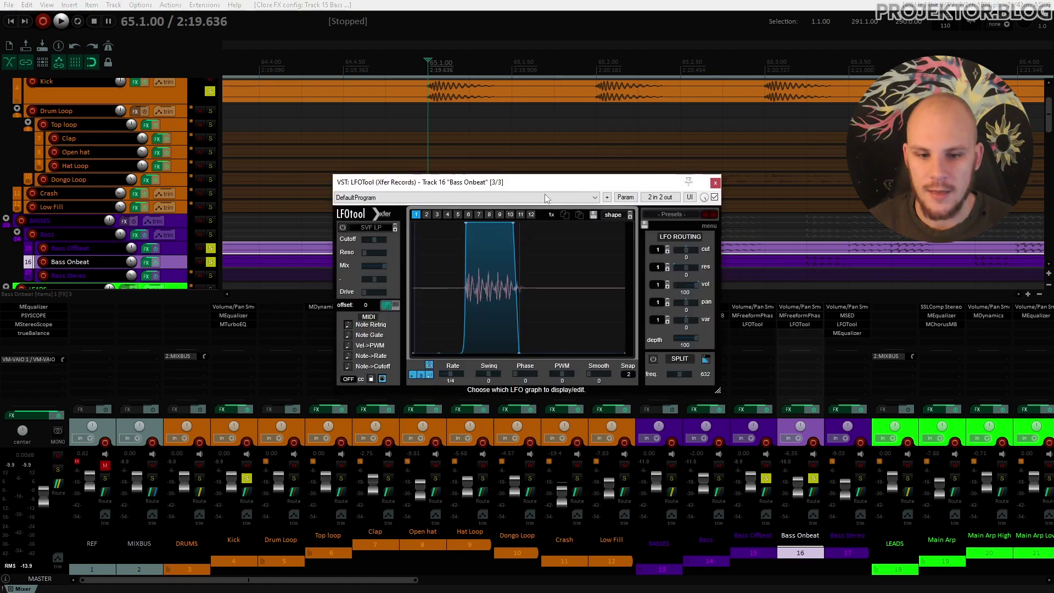
pyautogui.moveTo(555, 181); pyautogui.dragTo(492, 165)
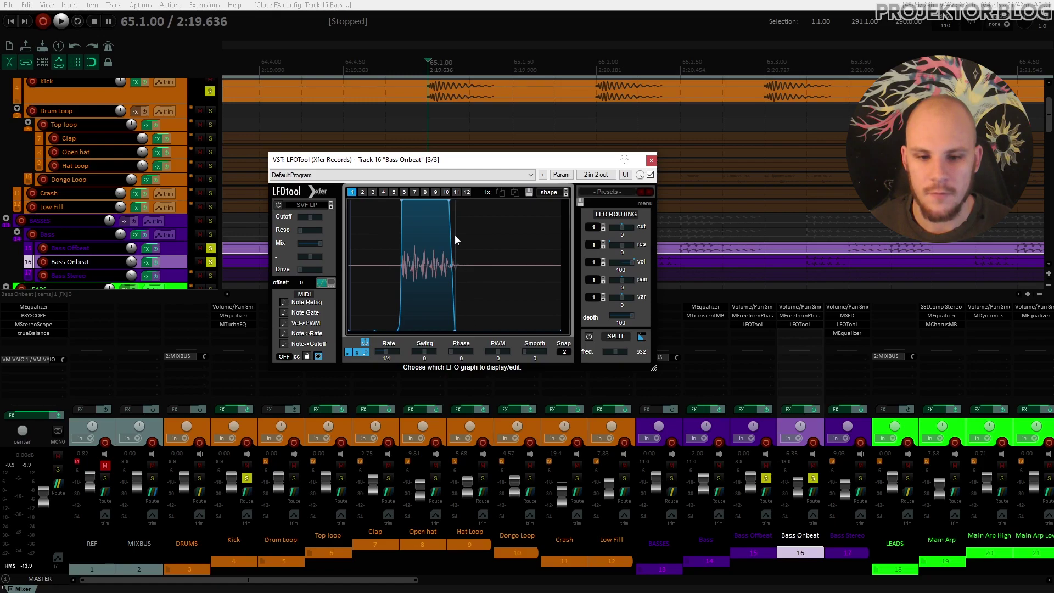
pyautogui.click(650, 160)
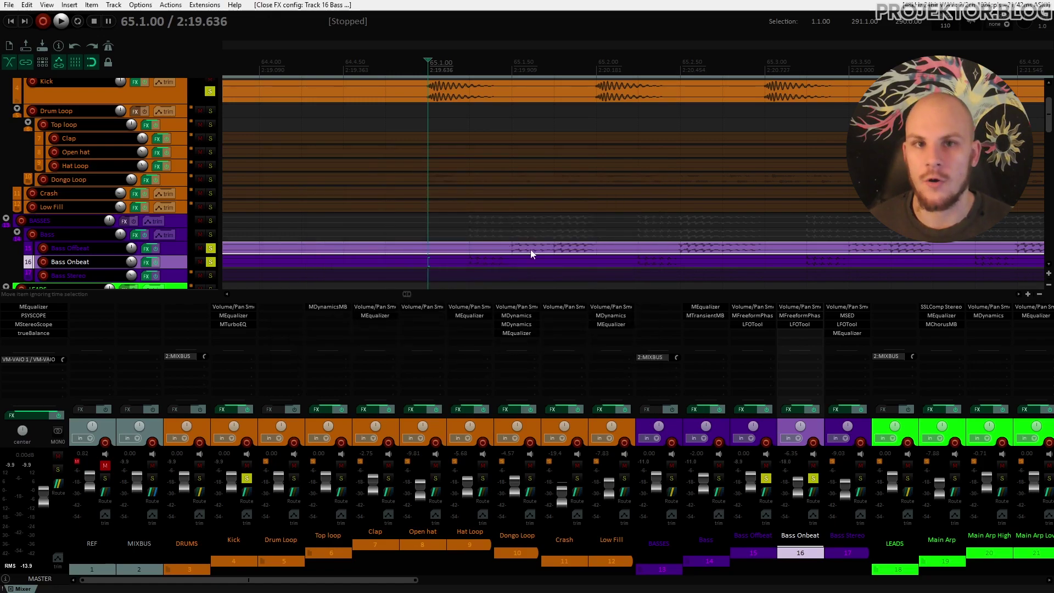
# Step: Inspect the Bass Stereo track's LFOTool curve and play the soloed track from 65.1.00 with the plug-in bypassed
pyautogui.scroll(-10, 531, 250)
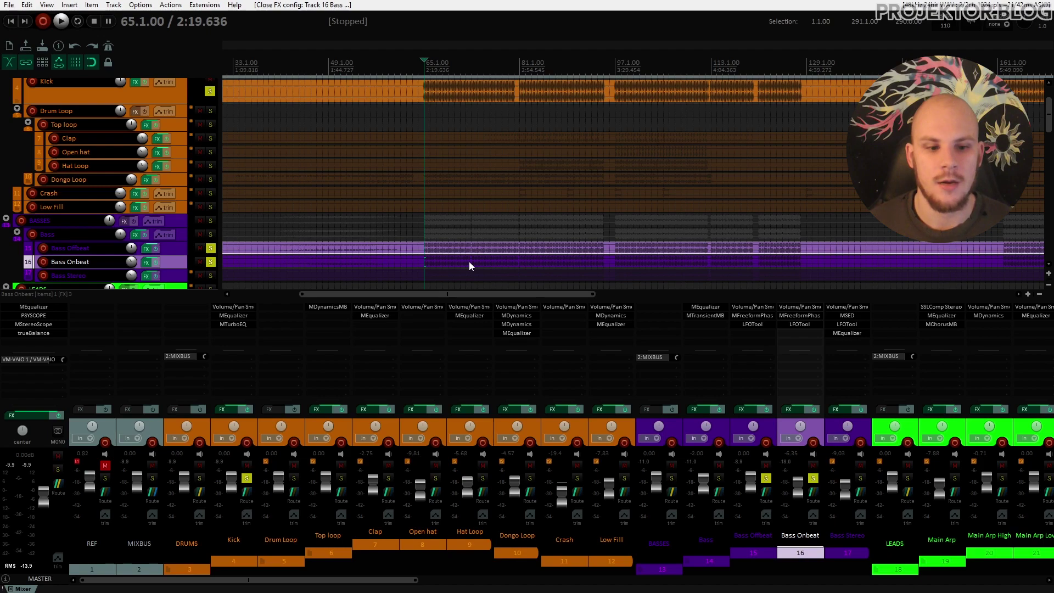
pyautogui.click(846, 325)
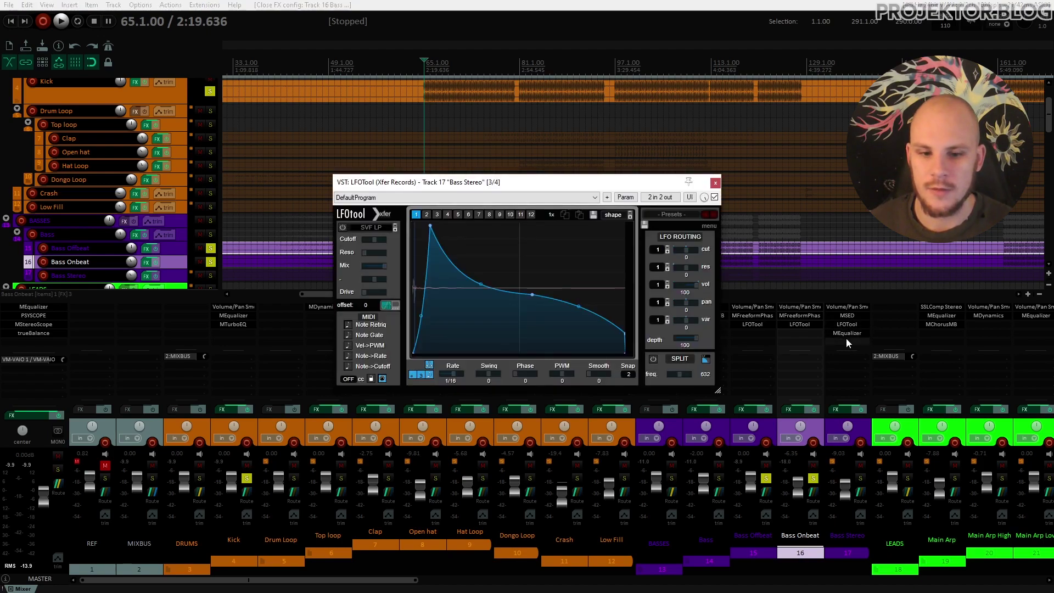
pyautogui.moveTo(489, 182); pyautogui.dragTo(353, 146)
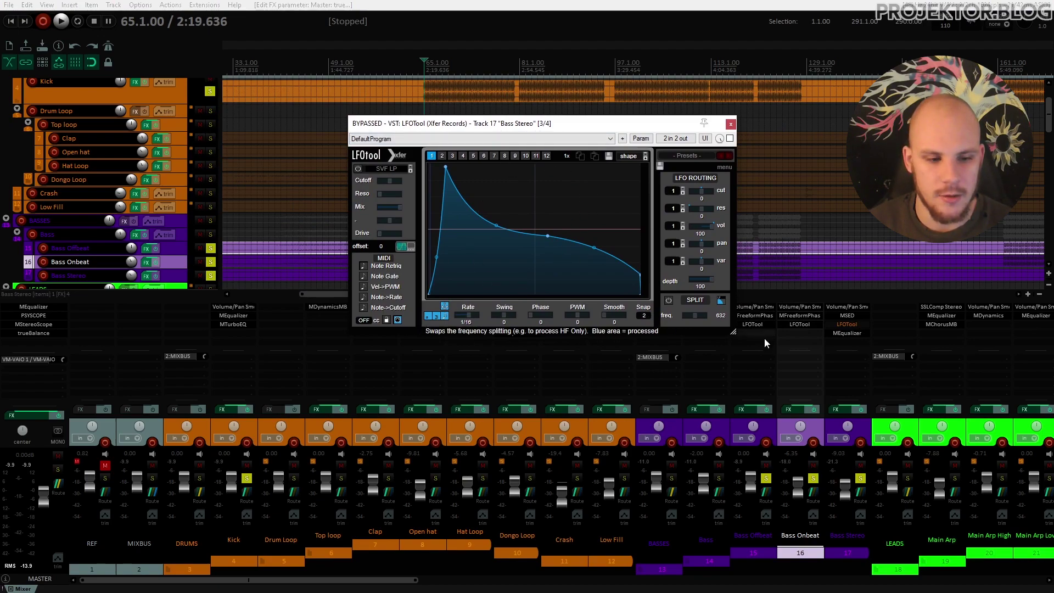
pyautogui.click(731, 124)
pyautogui.press('space')
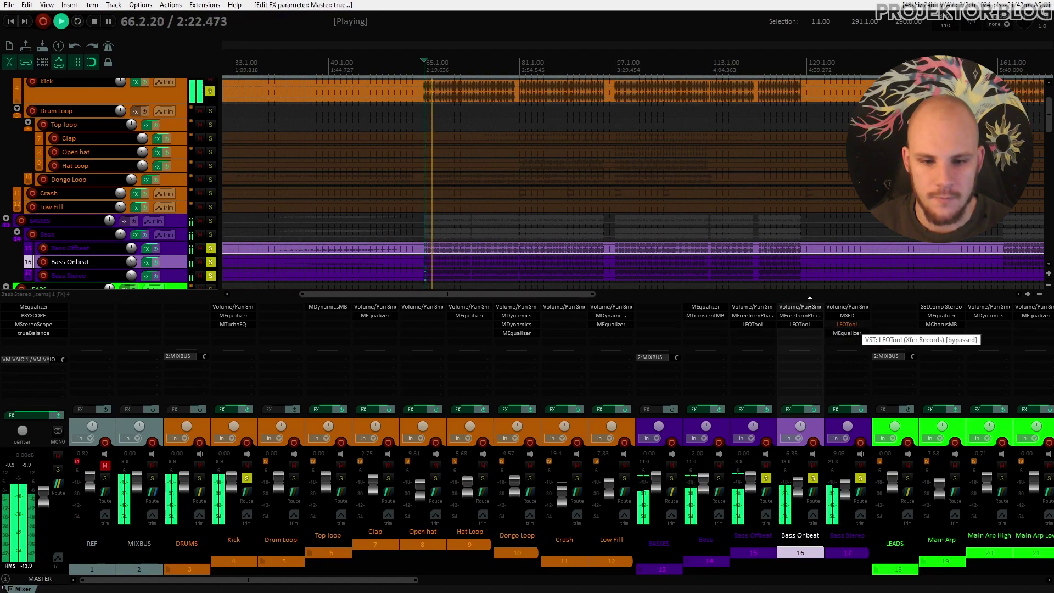
pyautogui.press('space')
# Step: Re-enable the Bass Stereo LFOTool and play from 65.1.00 to watch the waveform against its volume curve
pyautogui.keyDown('shift'); pyautogui.click(862, 326); pyautogui.keyUp('shift')
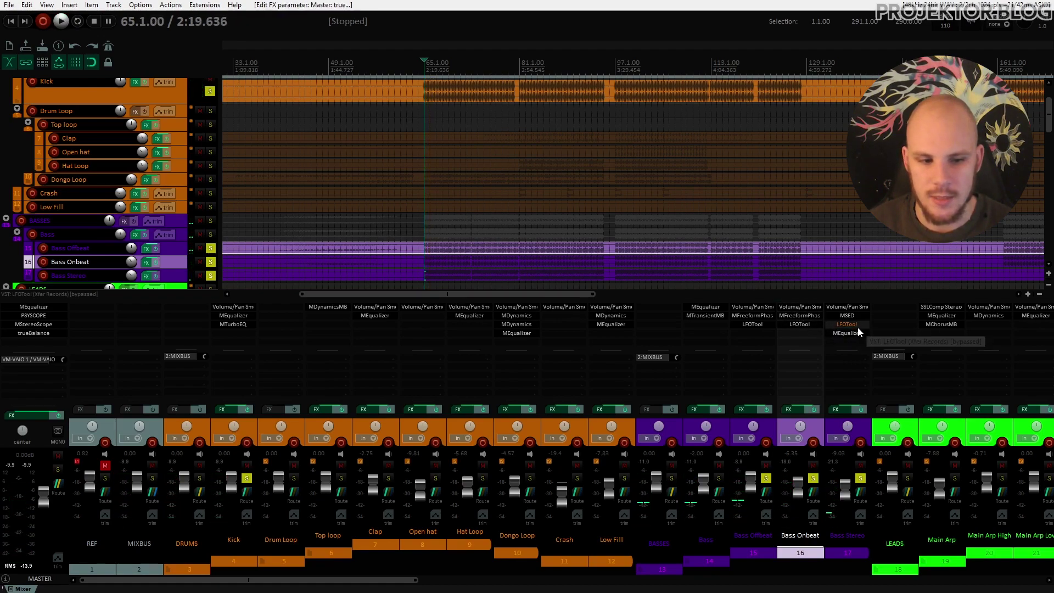
pyautogui.press('space')
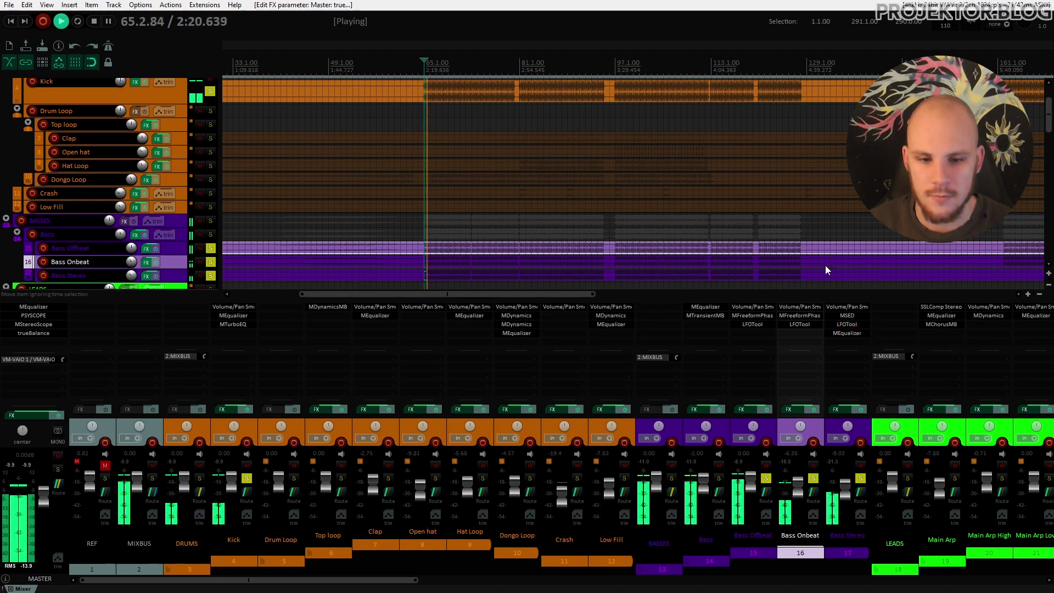
pyautogui.click(859, 326)
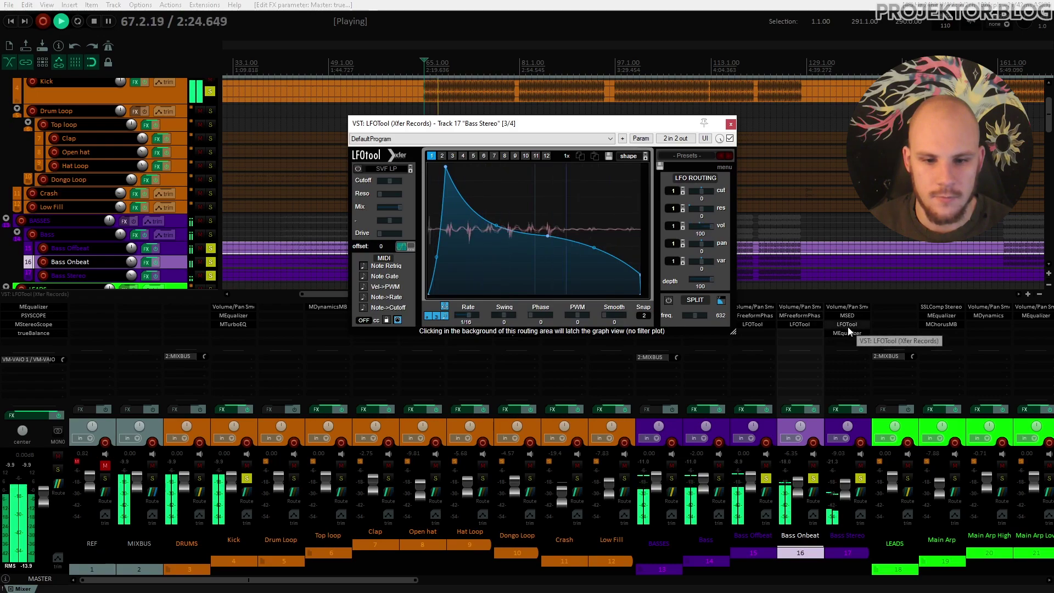
pyautogui.press('space')
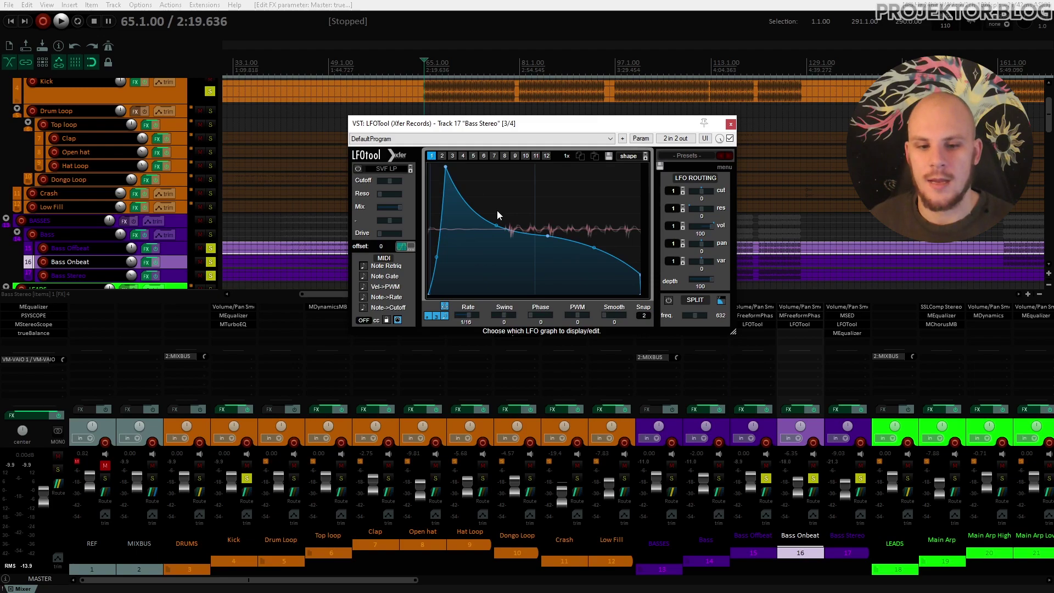
pyautogui.click(731, 123)
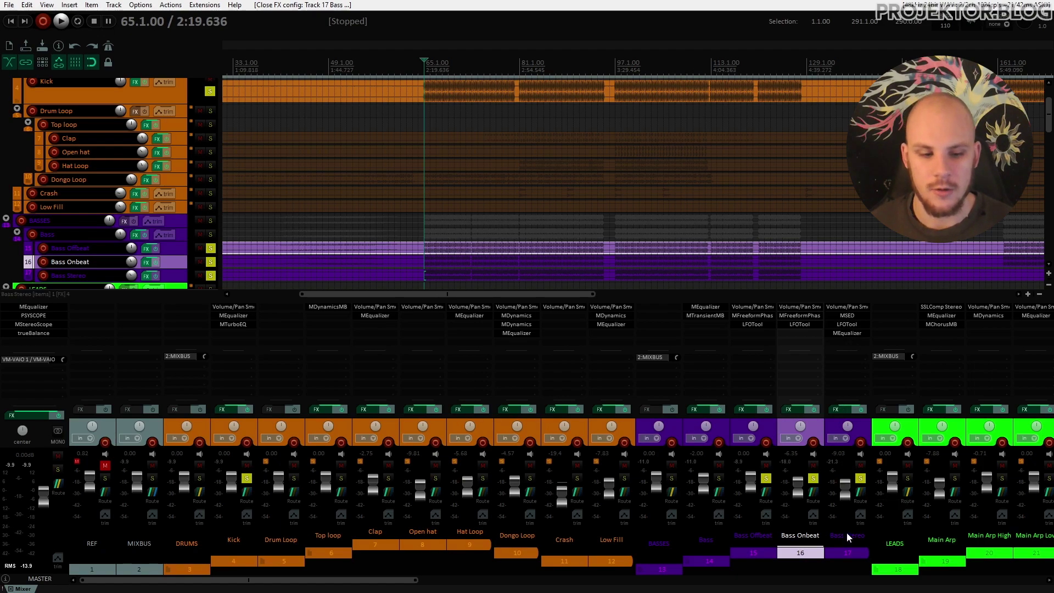
pyautogui.moveTo(848, 501)
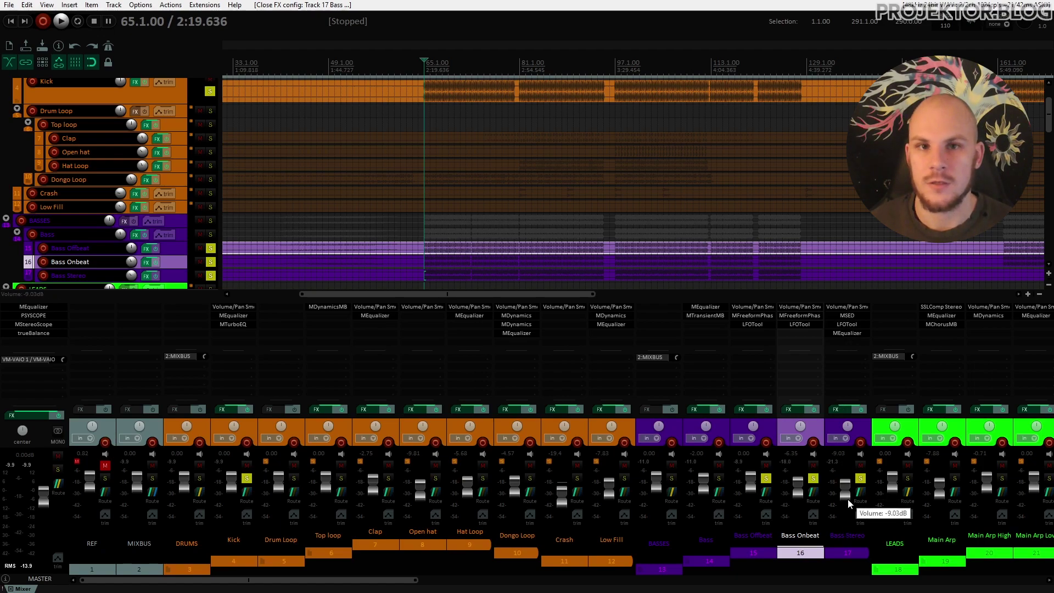
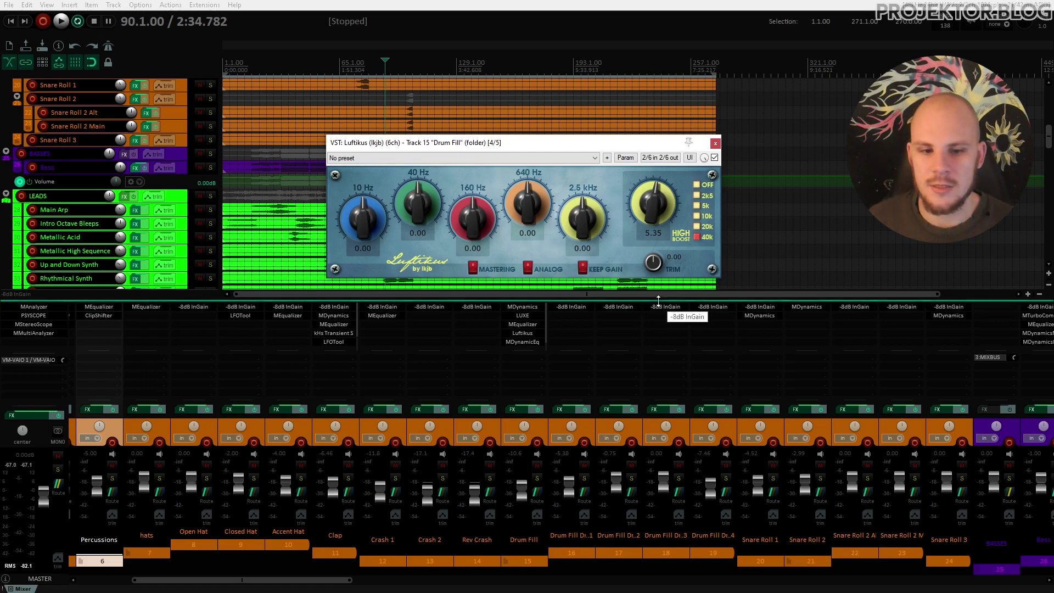
# Step: Try small boosts and cuts on the 2.5 kHz band of the Drum Fill track's Luftikus and reset it to 0.00
pyautogui.scroll(2, 584, 218)
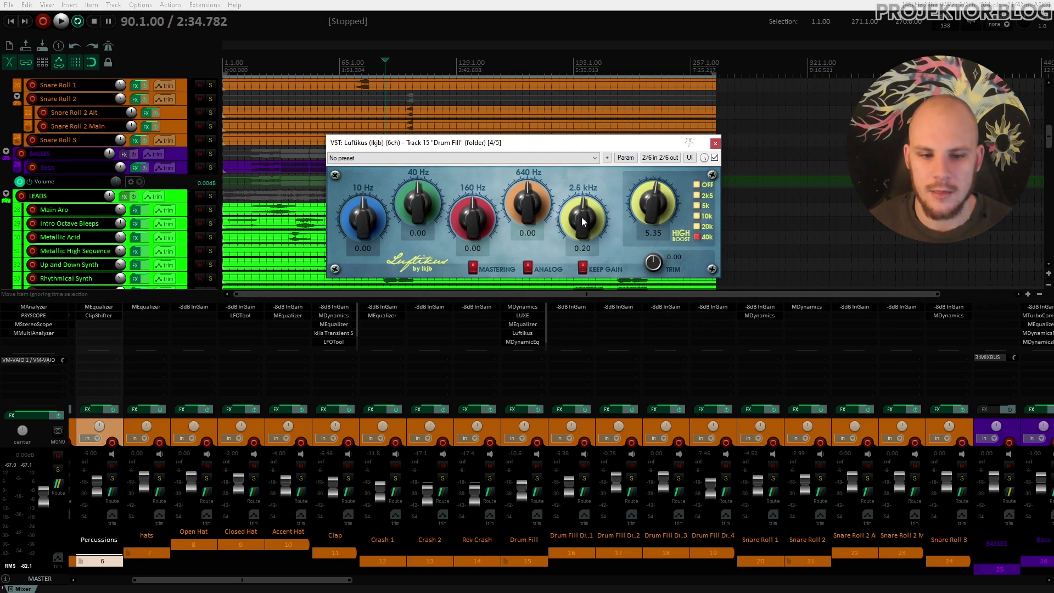
pyautogui.moveTo(585, 218); pyautogui.dragTo(585, 228)
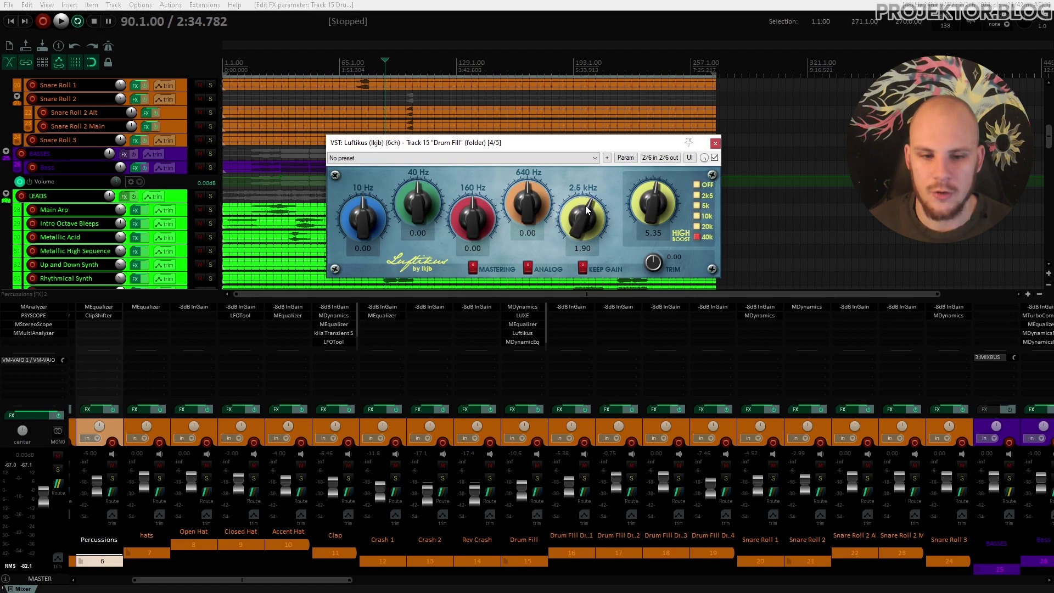
pyautogui.moveTo(581, 229); pyautogui.dragTo(586, 220)
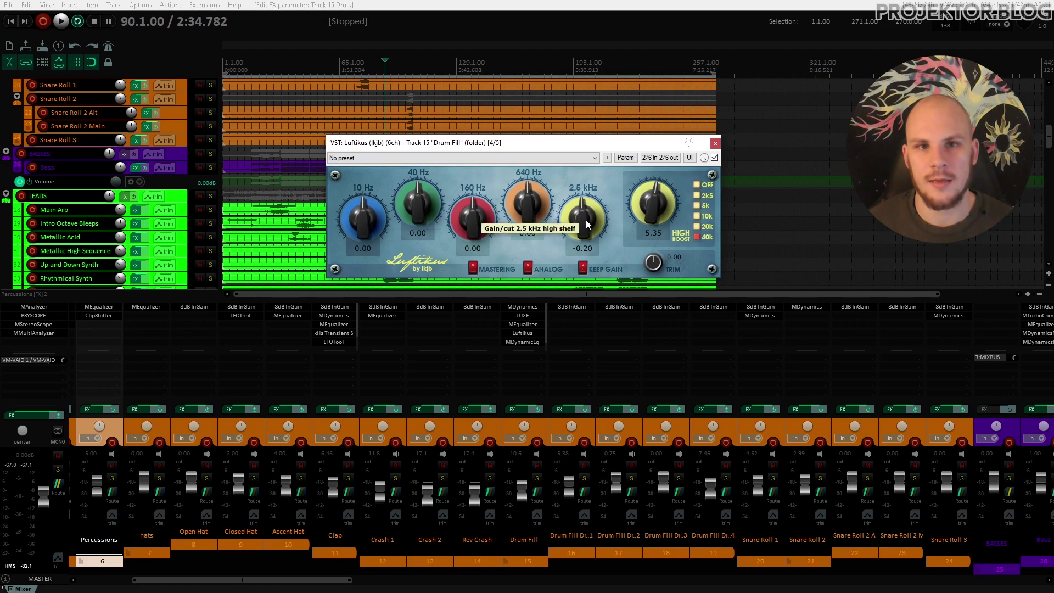
pyautogui.doubleClick(585, 220)
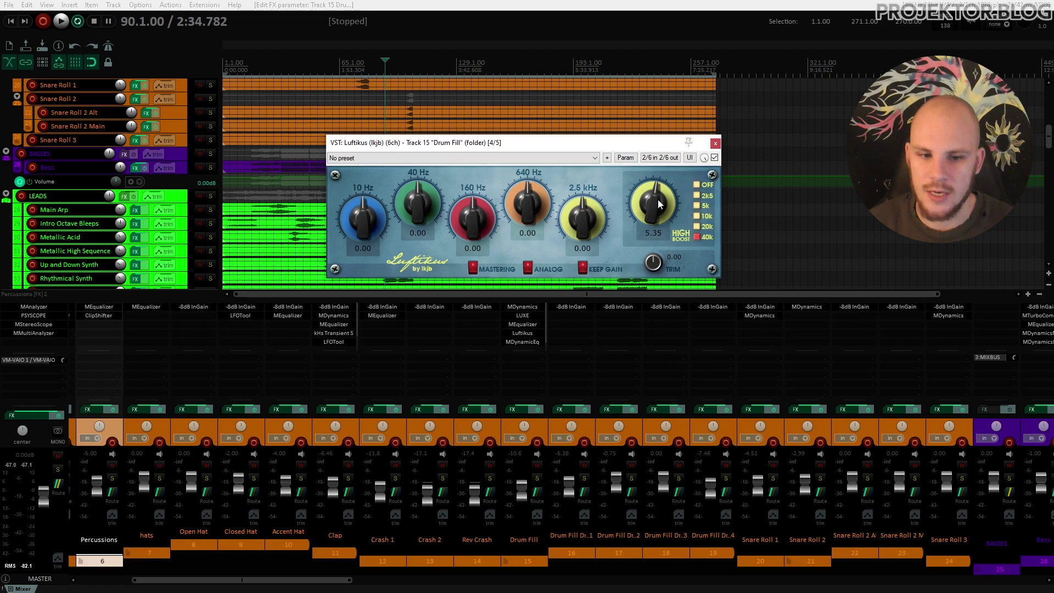
# Step: Lower the High Boost in the Drum Fill track's Luftikus to 3.00
pyautogui.moveTo(661, 214)
pyautogui.mouseDown()
pyautogui.moveTo(657, 183)
pyautogui.moveTo(654, 220)
pyautogui.mouseUp()
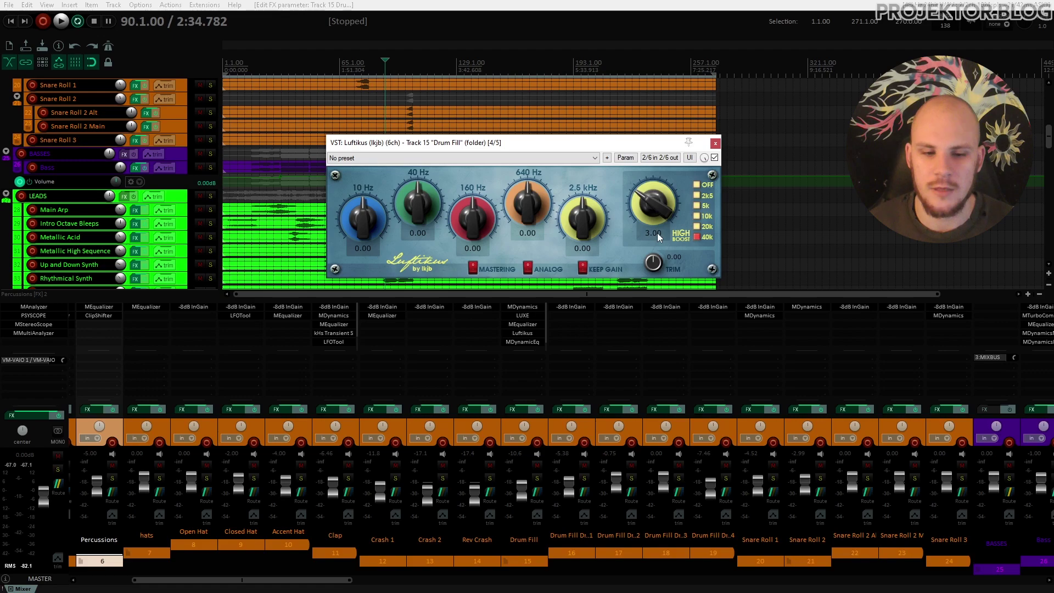
pyautogui.moveTo(672, 186); pyautogui.dragTo(672, 201)
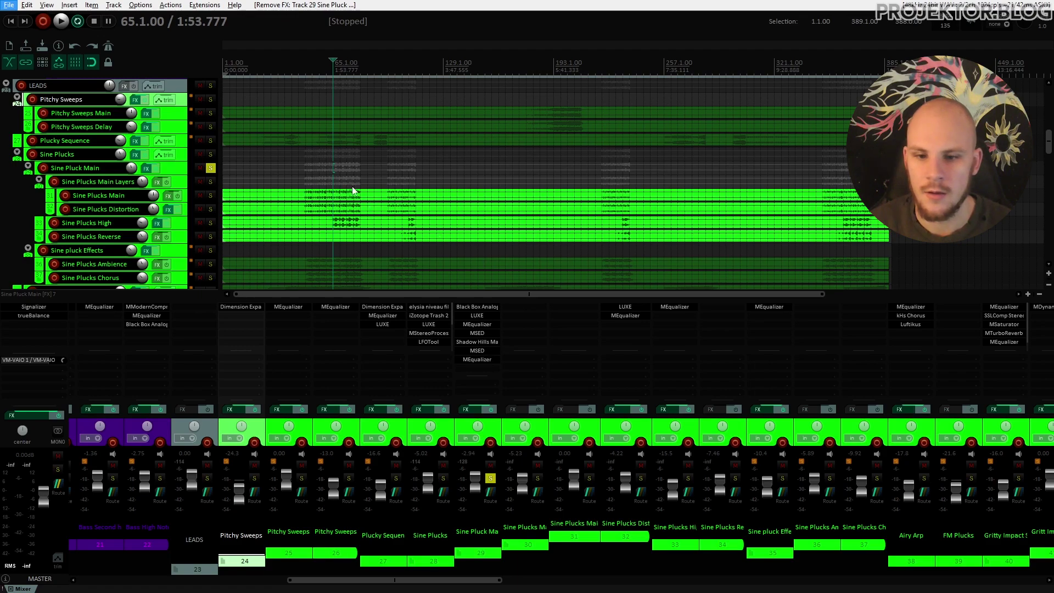
# Step: Play the soloed Sine Pluck Main track from 65.1.00 and look over its Distortion, High and Reverse layers
pyautogui.click(333, 171)
pyautogui.press('space')
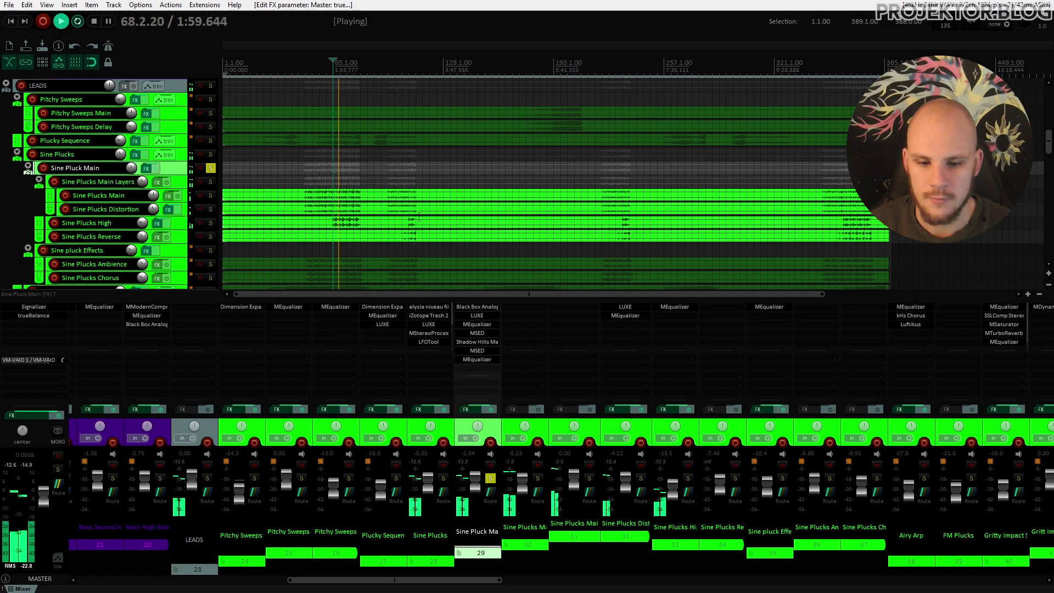
pyautogui.press('space')
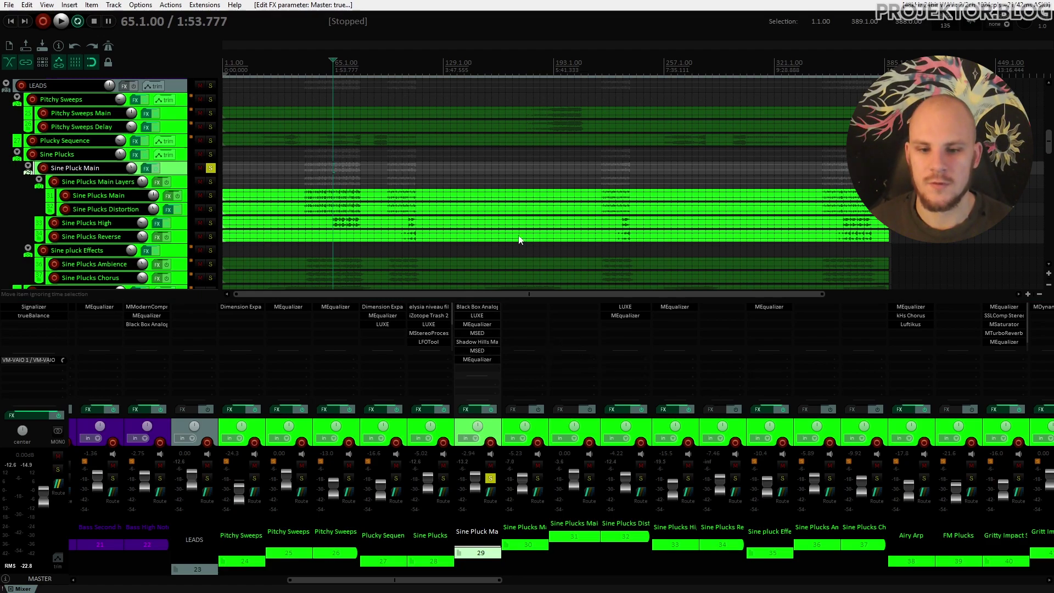
pyautogui.click(360, 211)
pyautogui.click(361, 210)
pyautogui.click(401, 222)
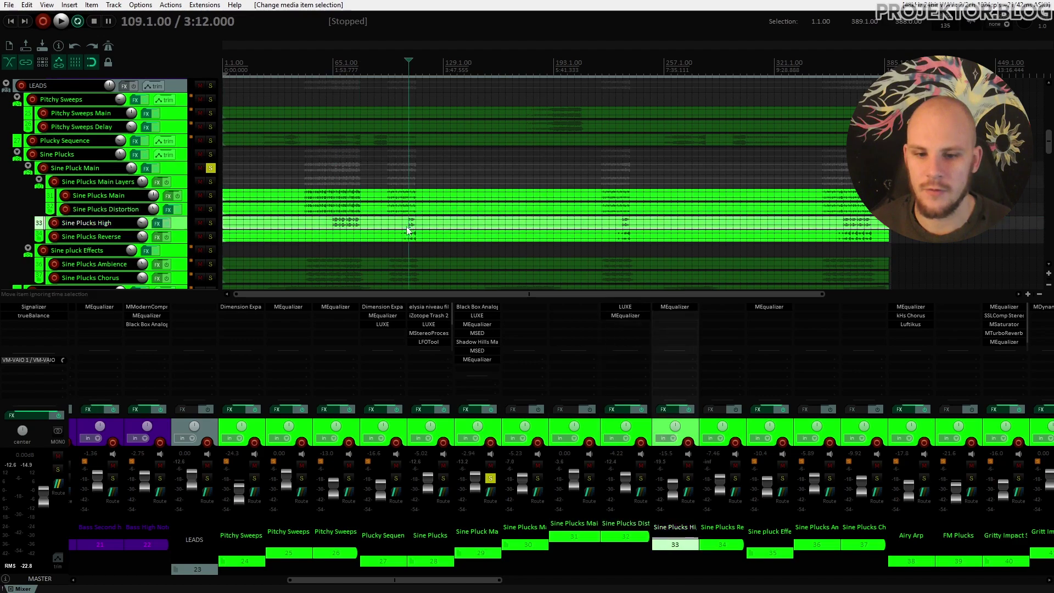
pyautogui.click(402, 237)
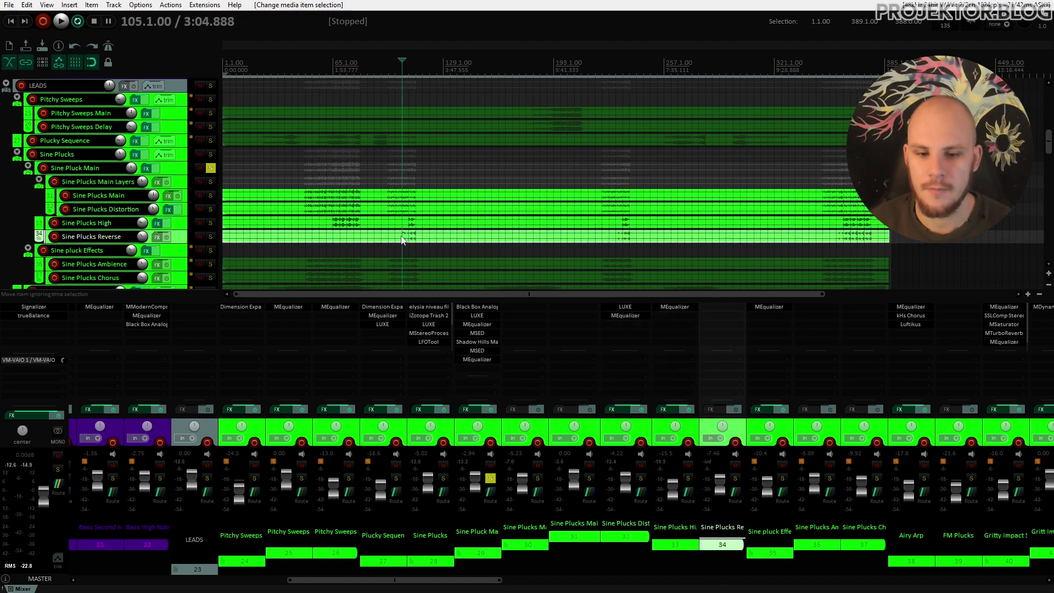
# Step: Inspect the Shadow Hills Mastering Compressor on Sine Pluck Main and compare its encoding and decoding MSED instances side by side
pyautogui.click(488, 342)
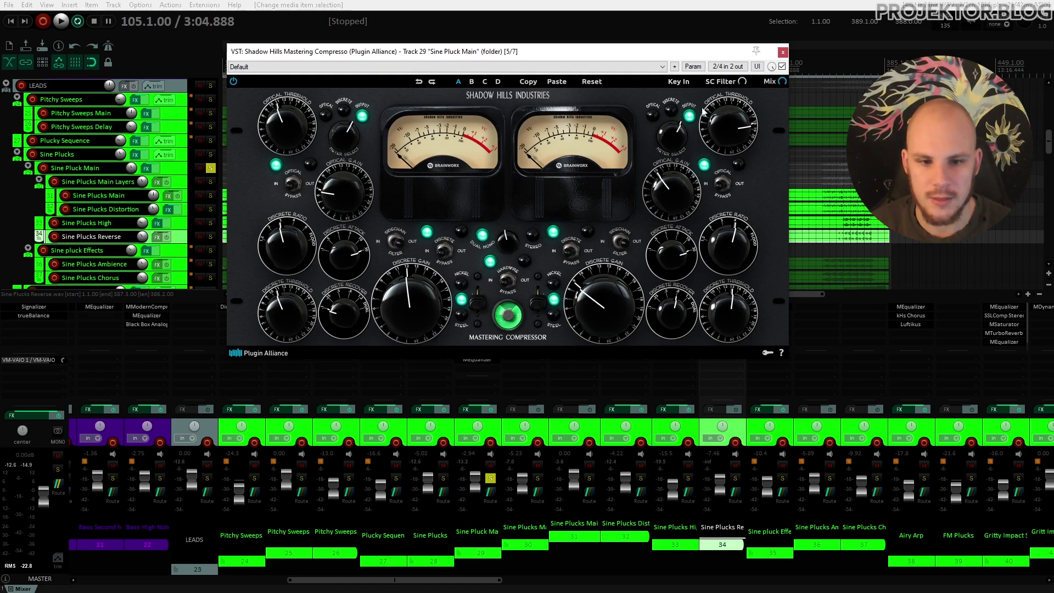
pyautogui.press('Escape')
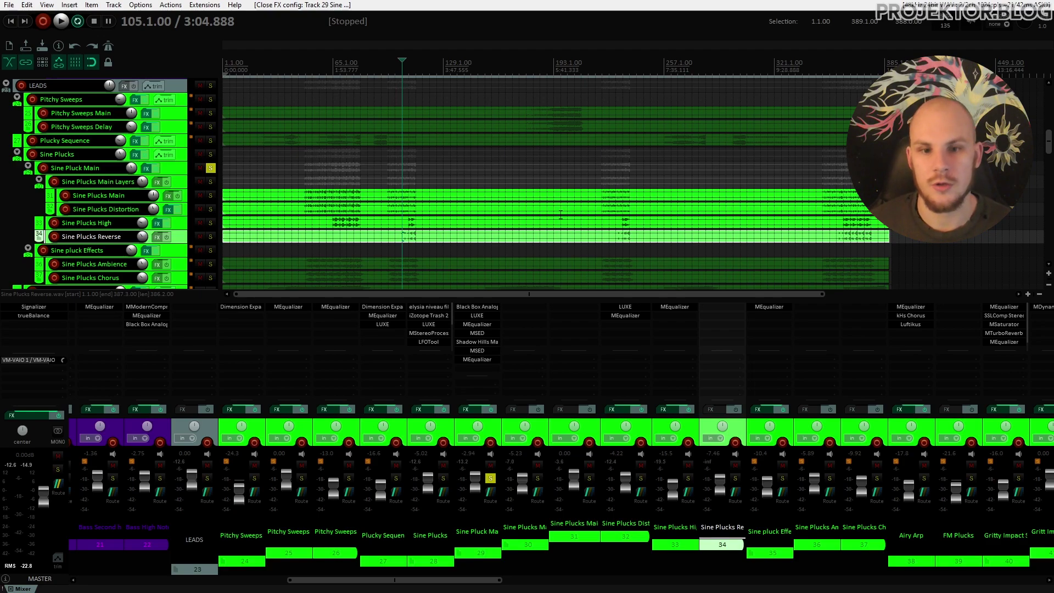
pyautogui.click(479, 333)
pyautogui.moveTo(361, 73); pyautogui.dragTo(399, 33)
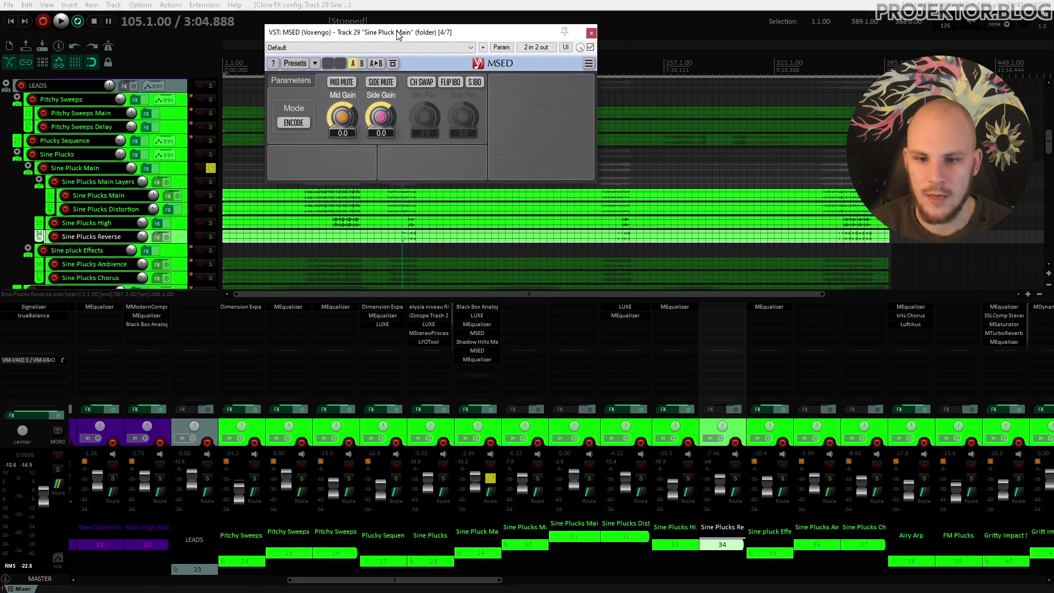
pyautogui.click(477, 350)
pyautogui.moveTo(651, 71); pyautogui.dragTo(681, 30)
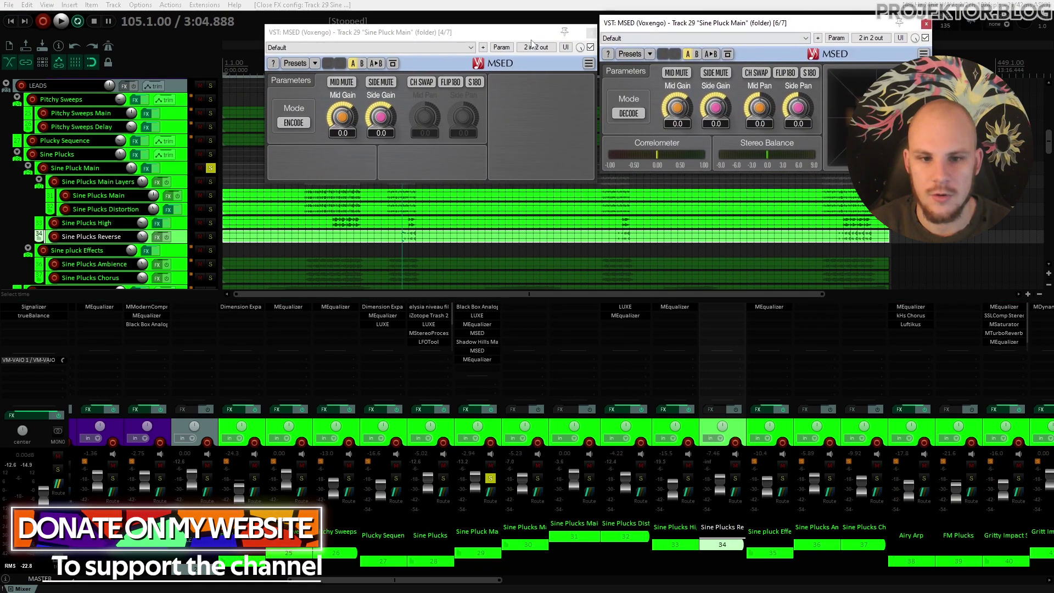
pyautogui.moveTo(489, 31); pyautogui.dragTo(392, 22)
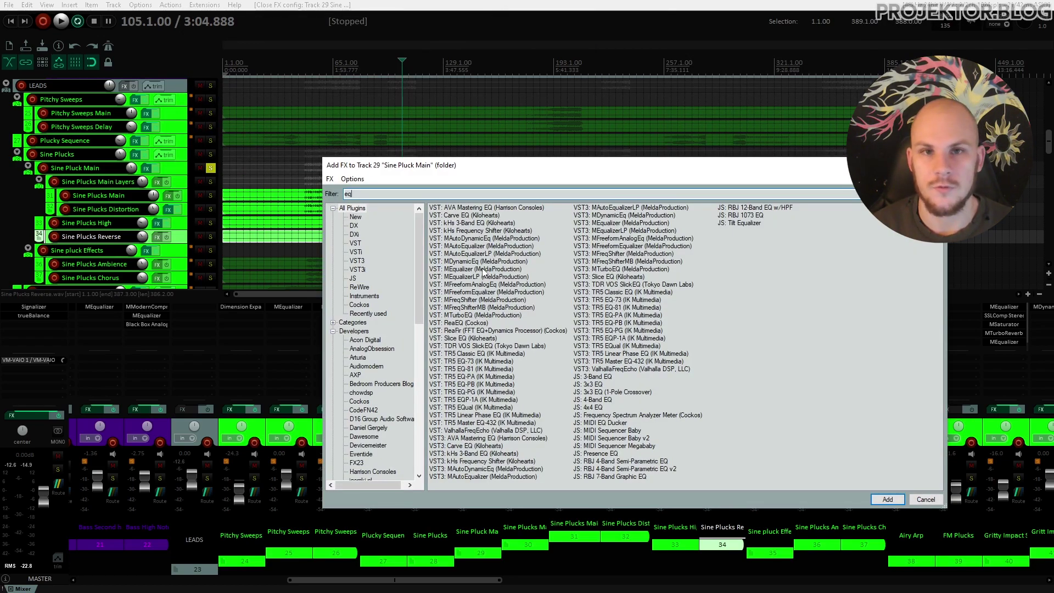
# Step: Add an MEqualizer from MeldaProduction to the end of the Sine Pluck Main effect chain
pyautogui.doubleClick(483, 270)
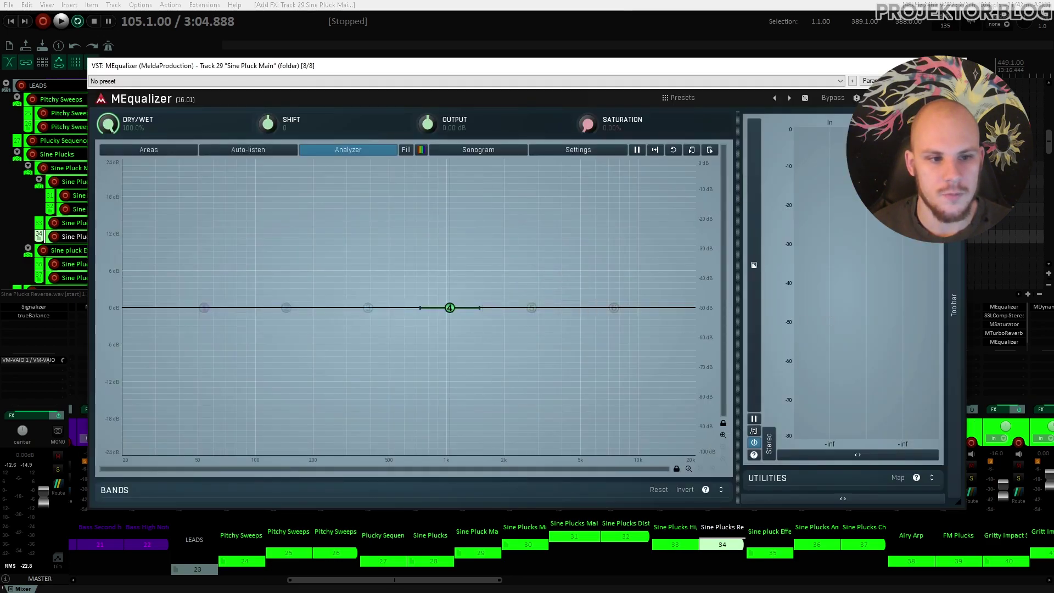
pyautogui.click(892, 98)
pyautogui.click(707, 99)
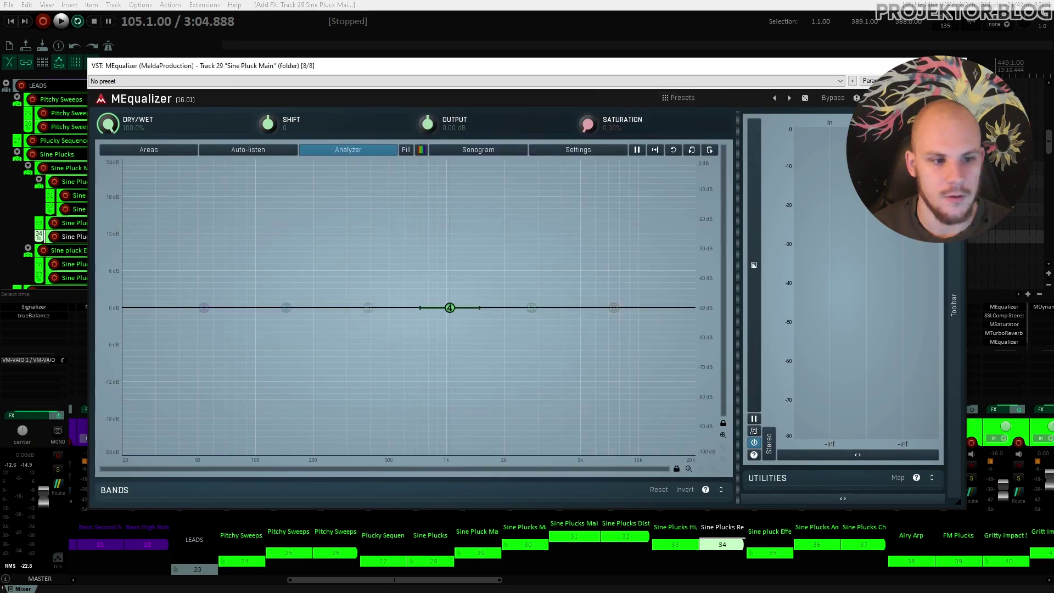
# Step: Switch the new MEqualizer to Mid + Side processing and boost band 4 on the Side channel by about 16 dB near 1 kHz
pyautogui.click(954, 304)
pyautogui.click(924, 251)
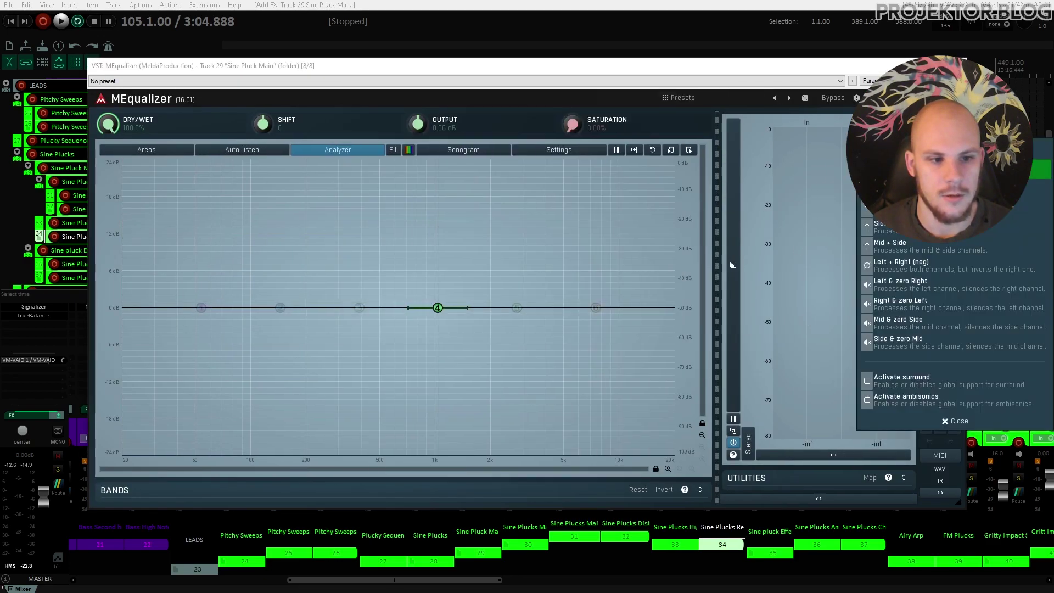
pyautogui.click(925, 251)
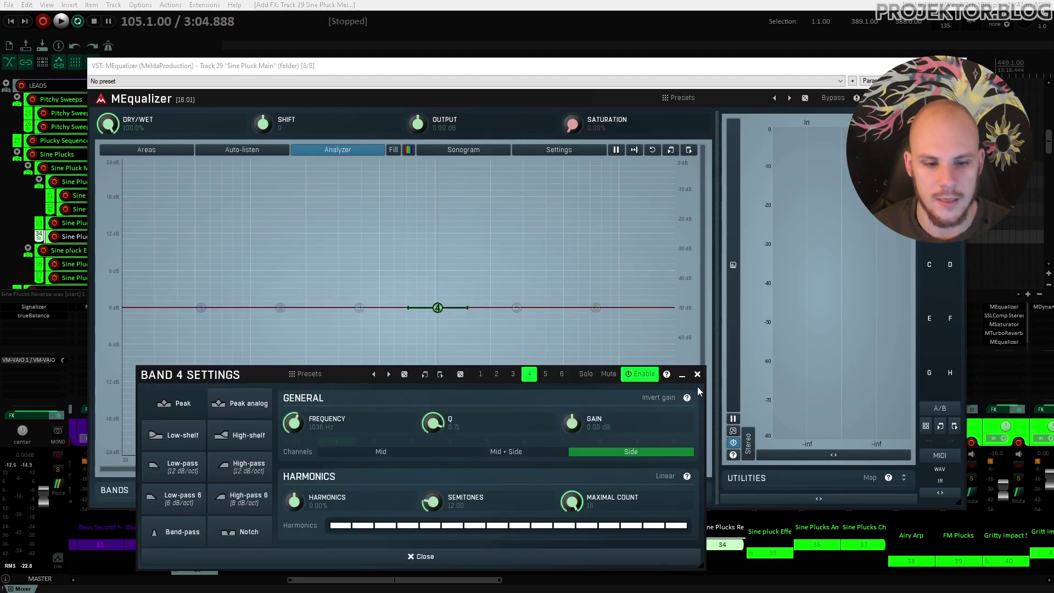
pyautogui.moveTo(438, 308); pyautogui.dragTo(436, 209)
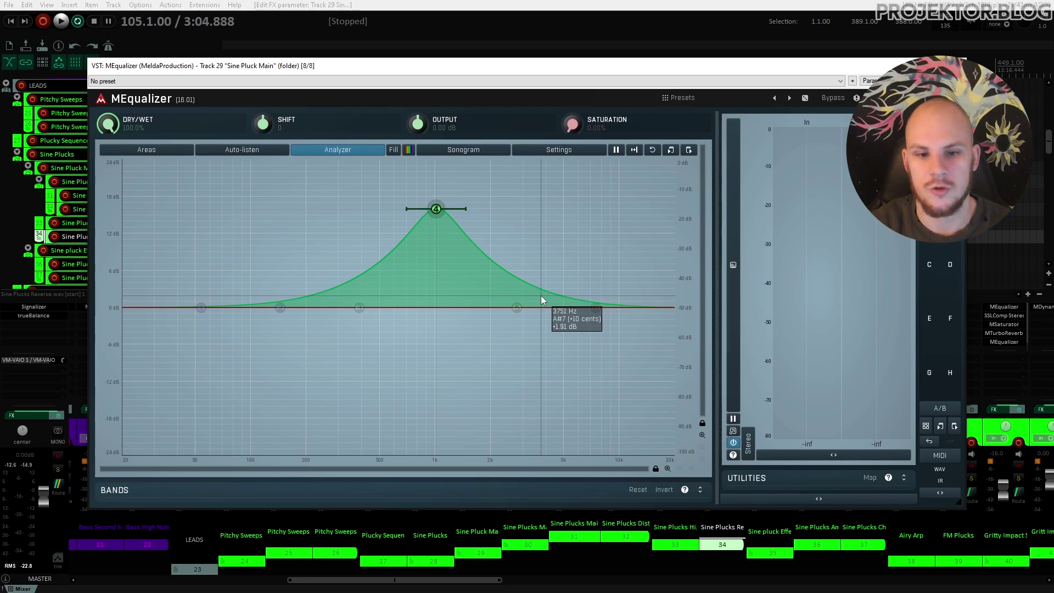
pyautogui.press('Escape')
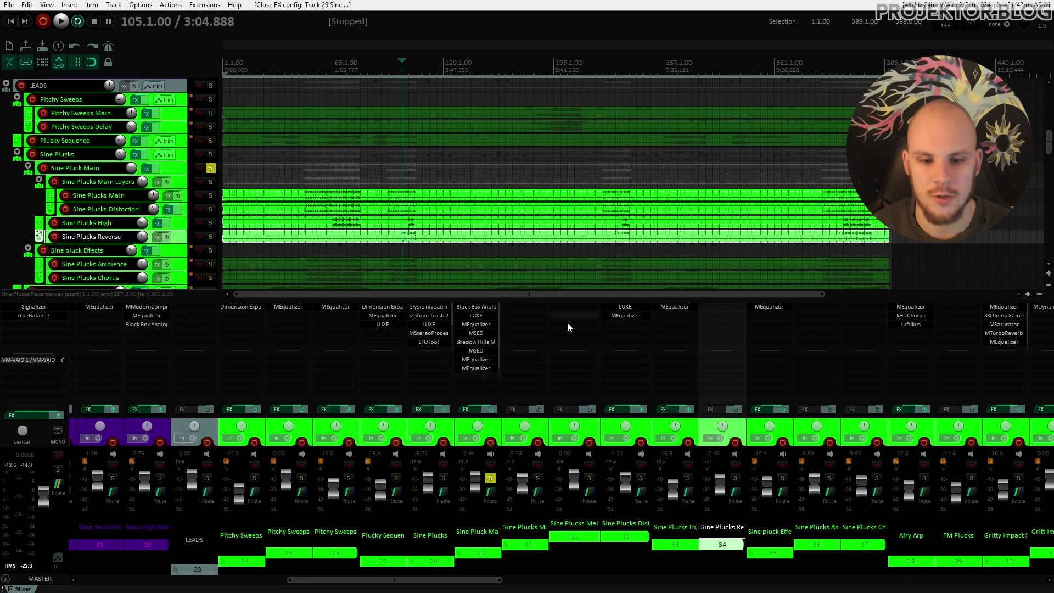